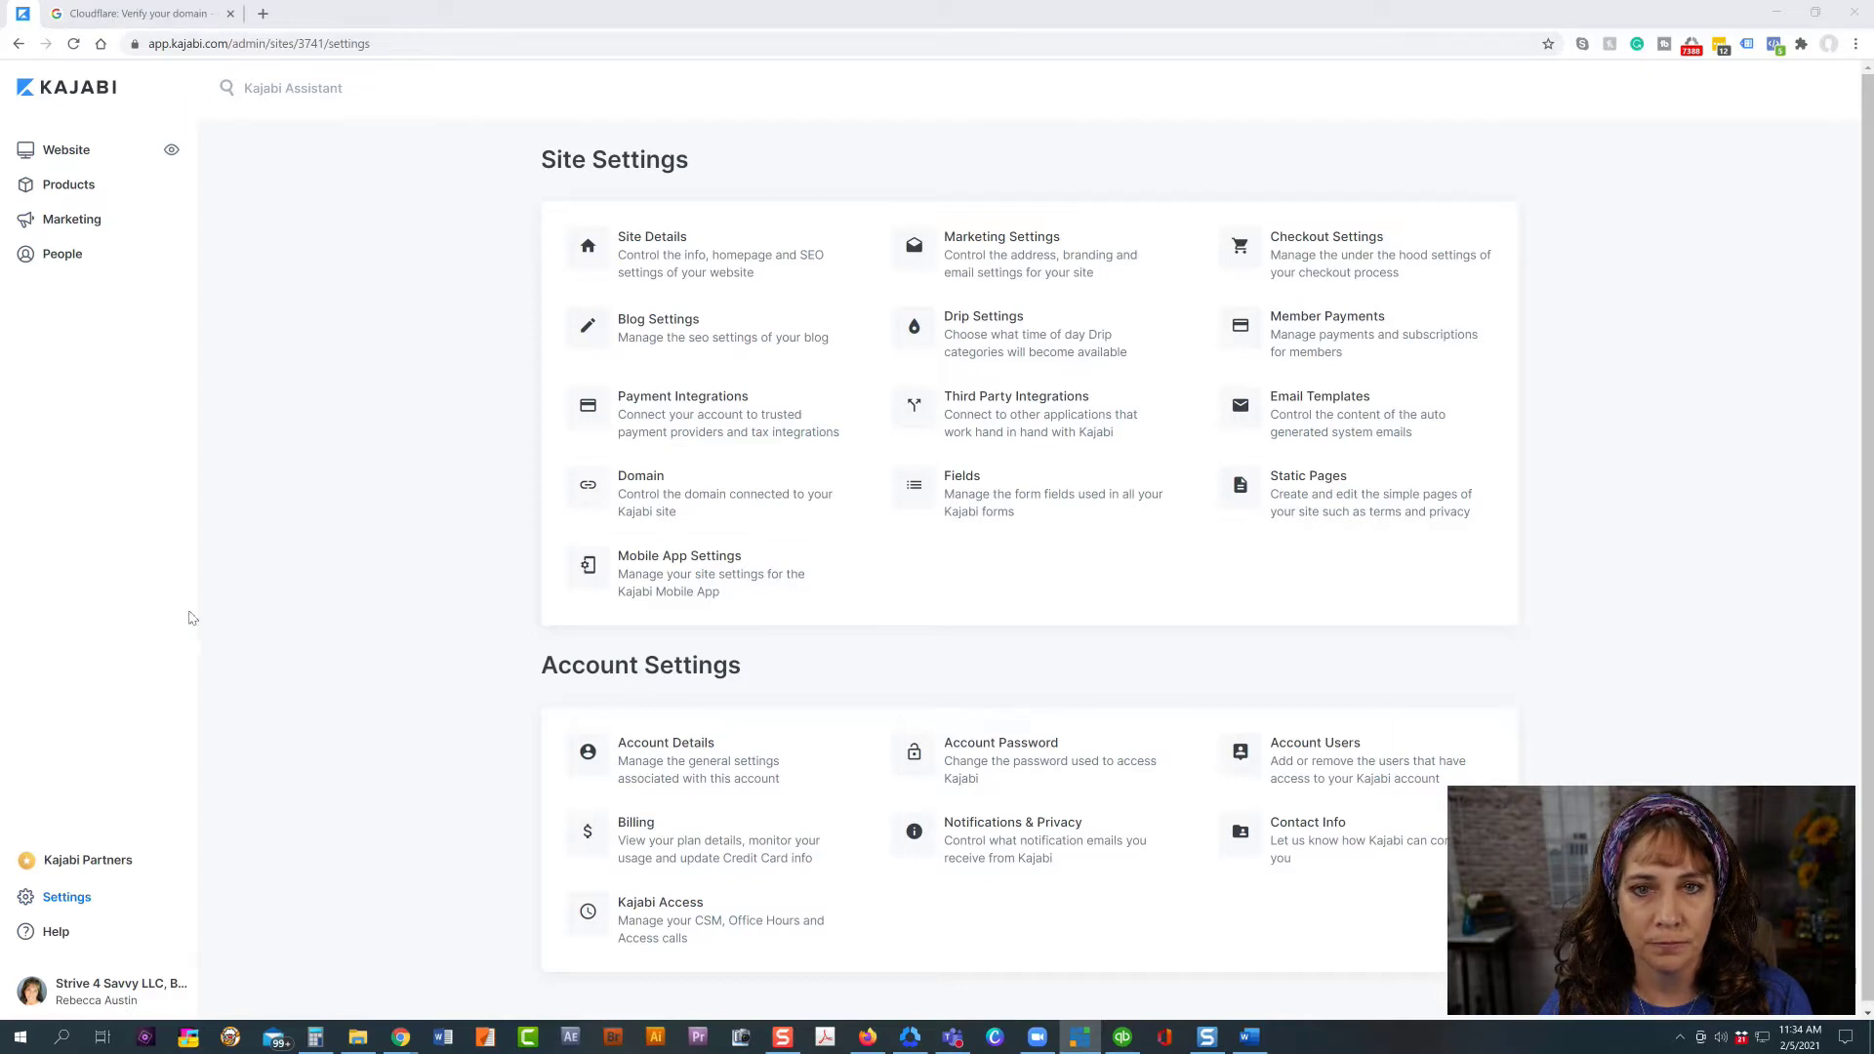
- Open the Site Details settings and review the site's SEO and Sharing section
click(662, 255)
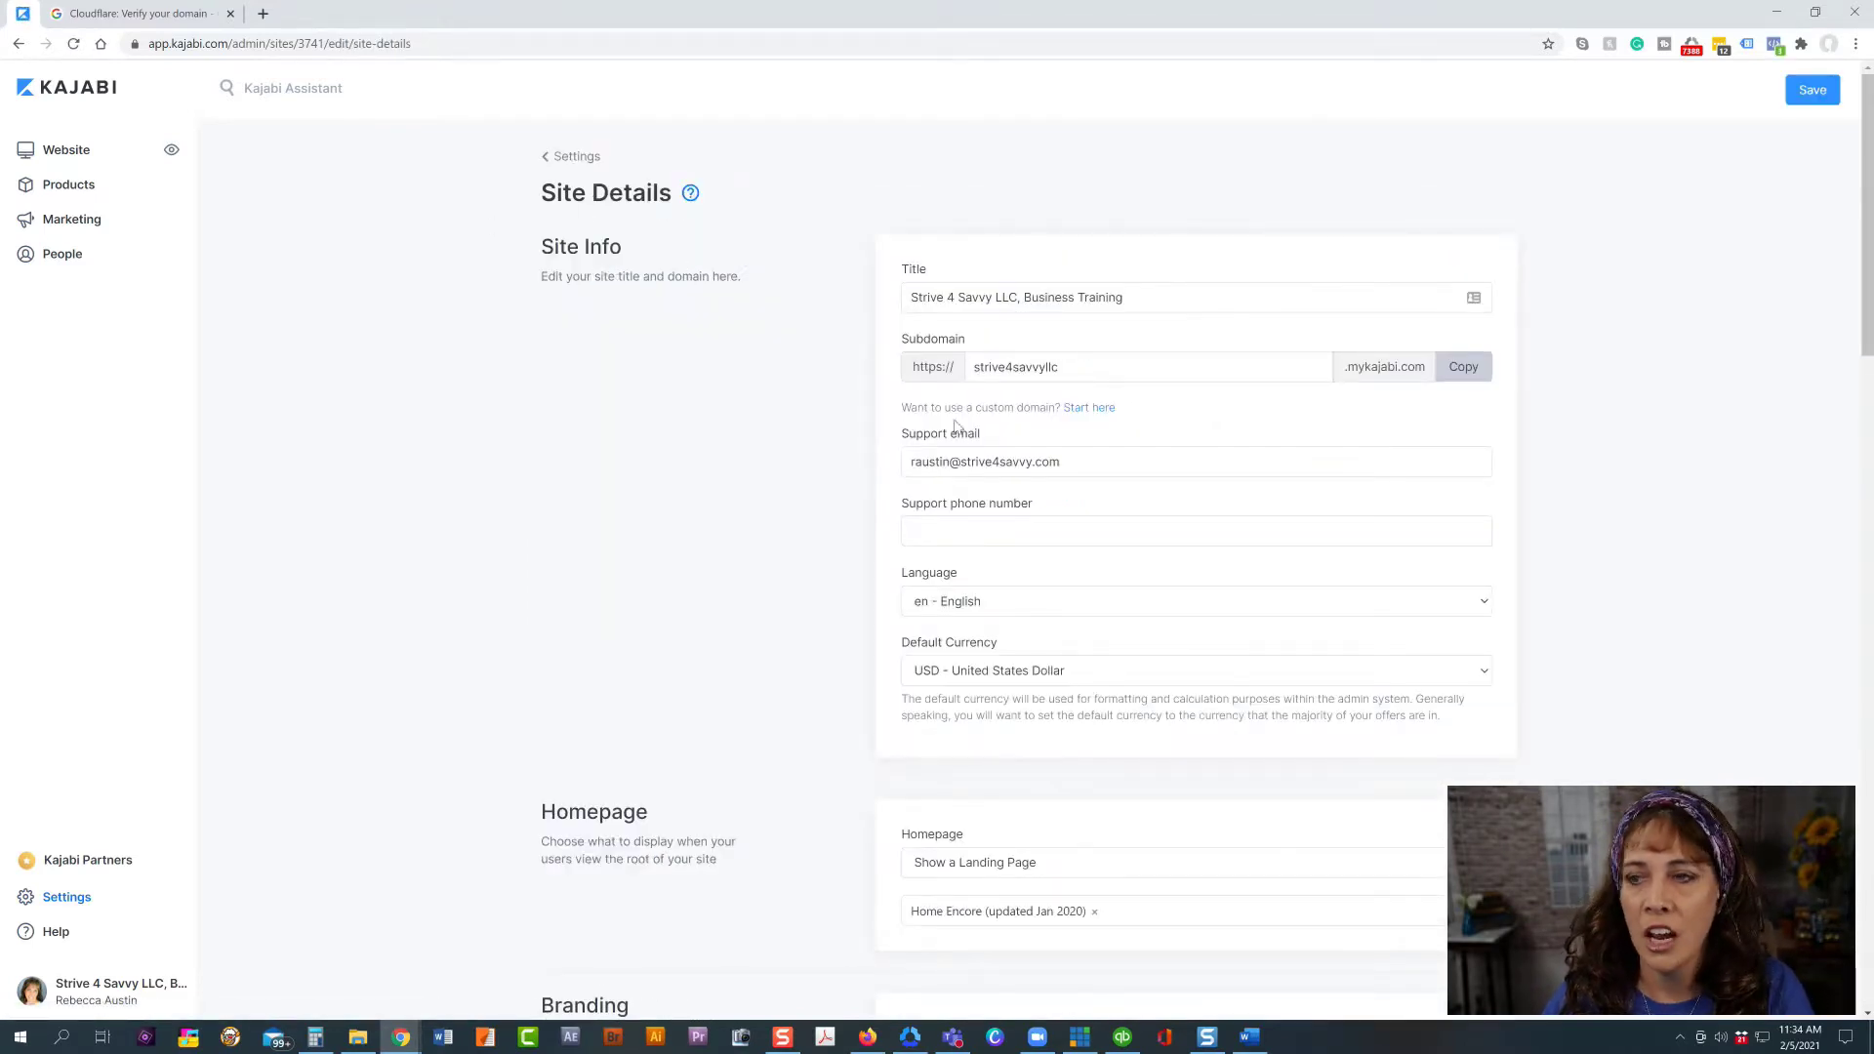
scroll(820, 542, down, 5)
scroll(818, 540, down, 14)
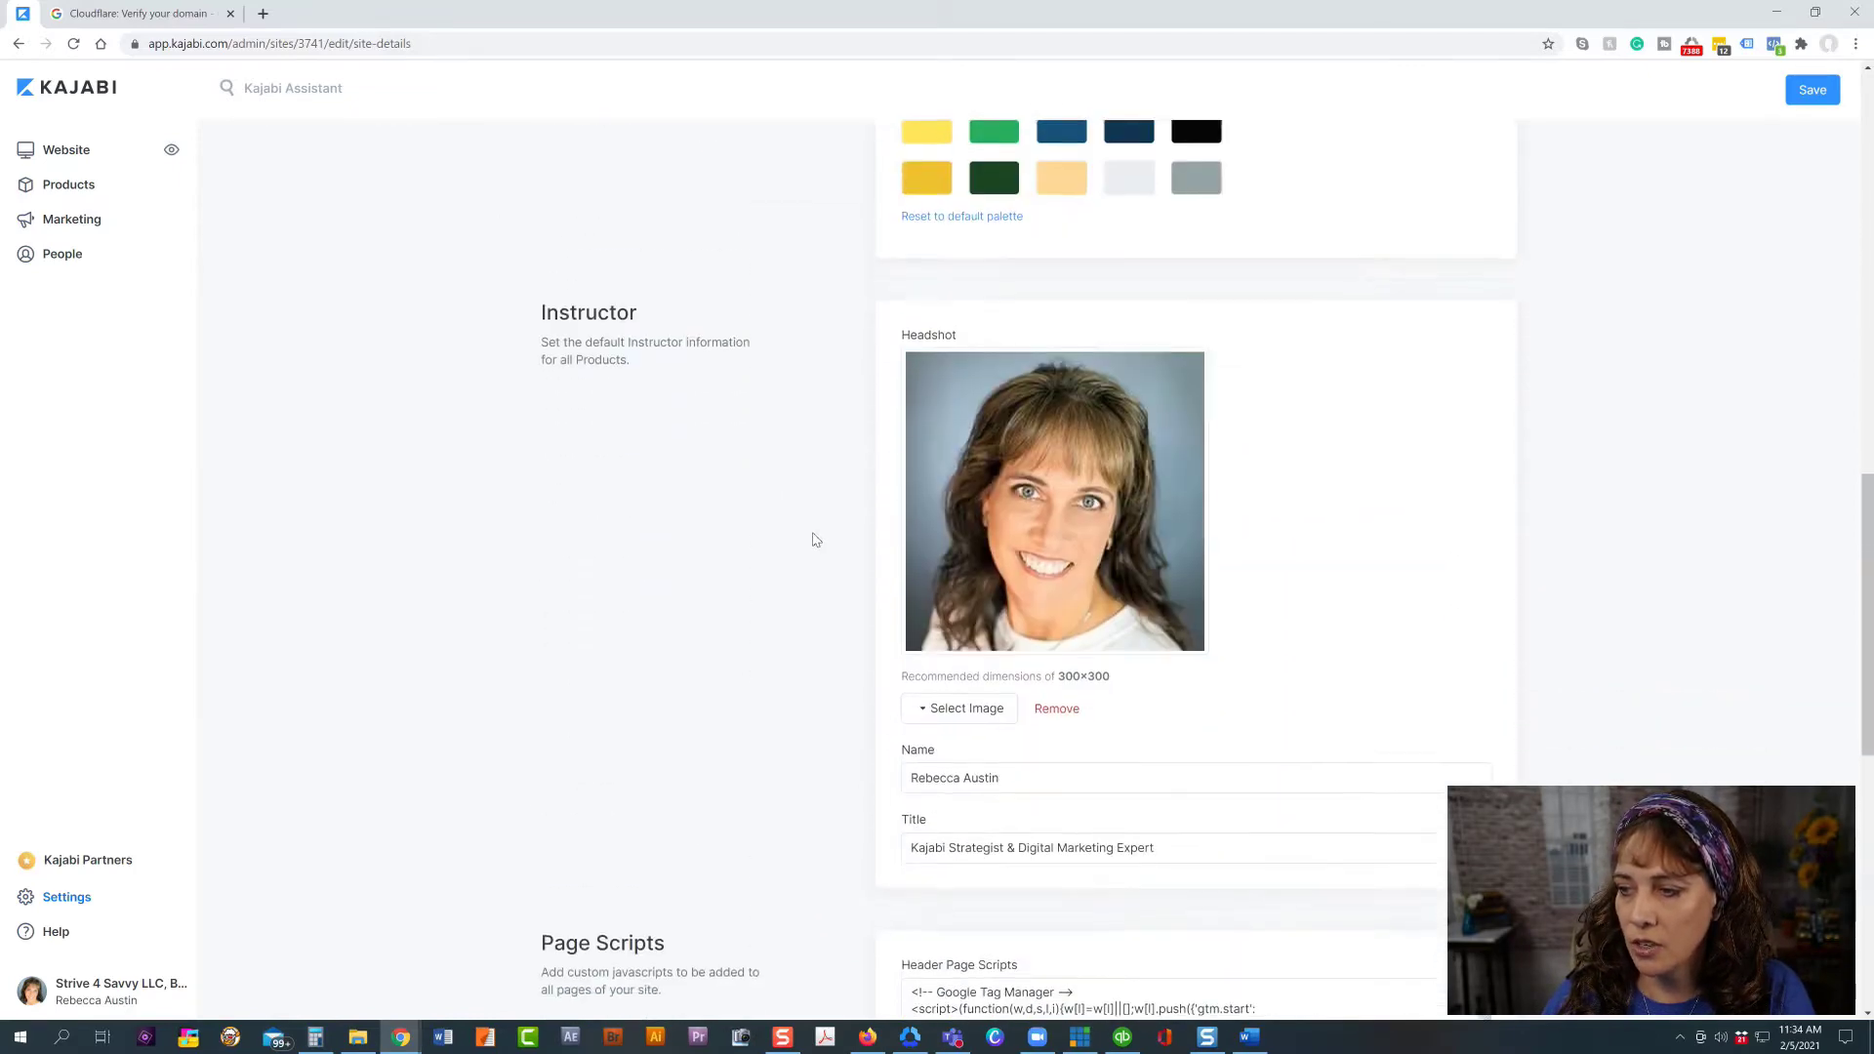
scroll(816, 541, down, 3)
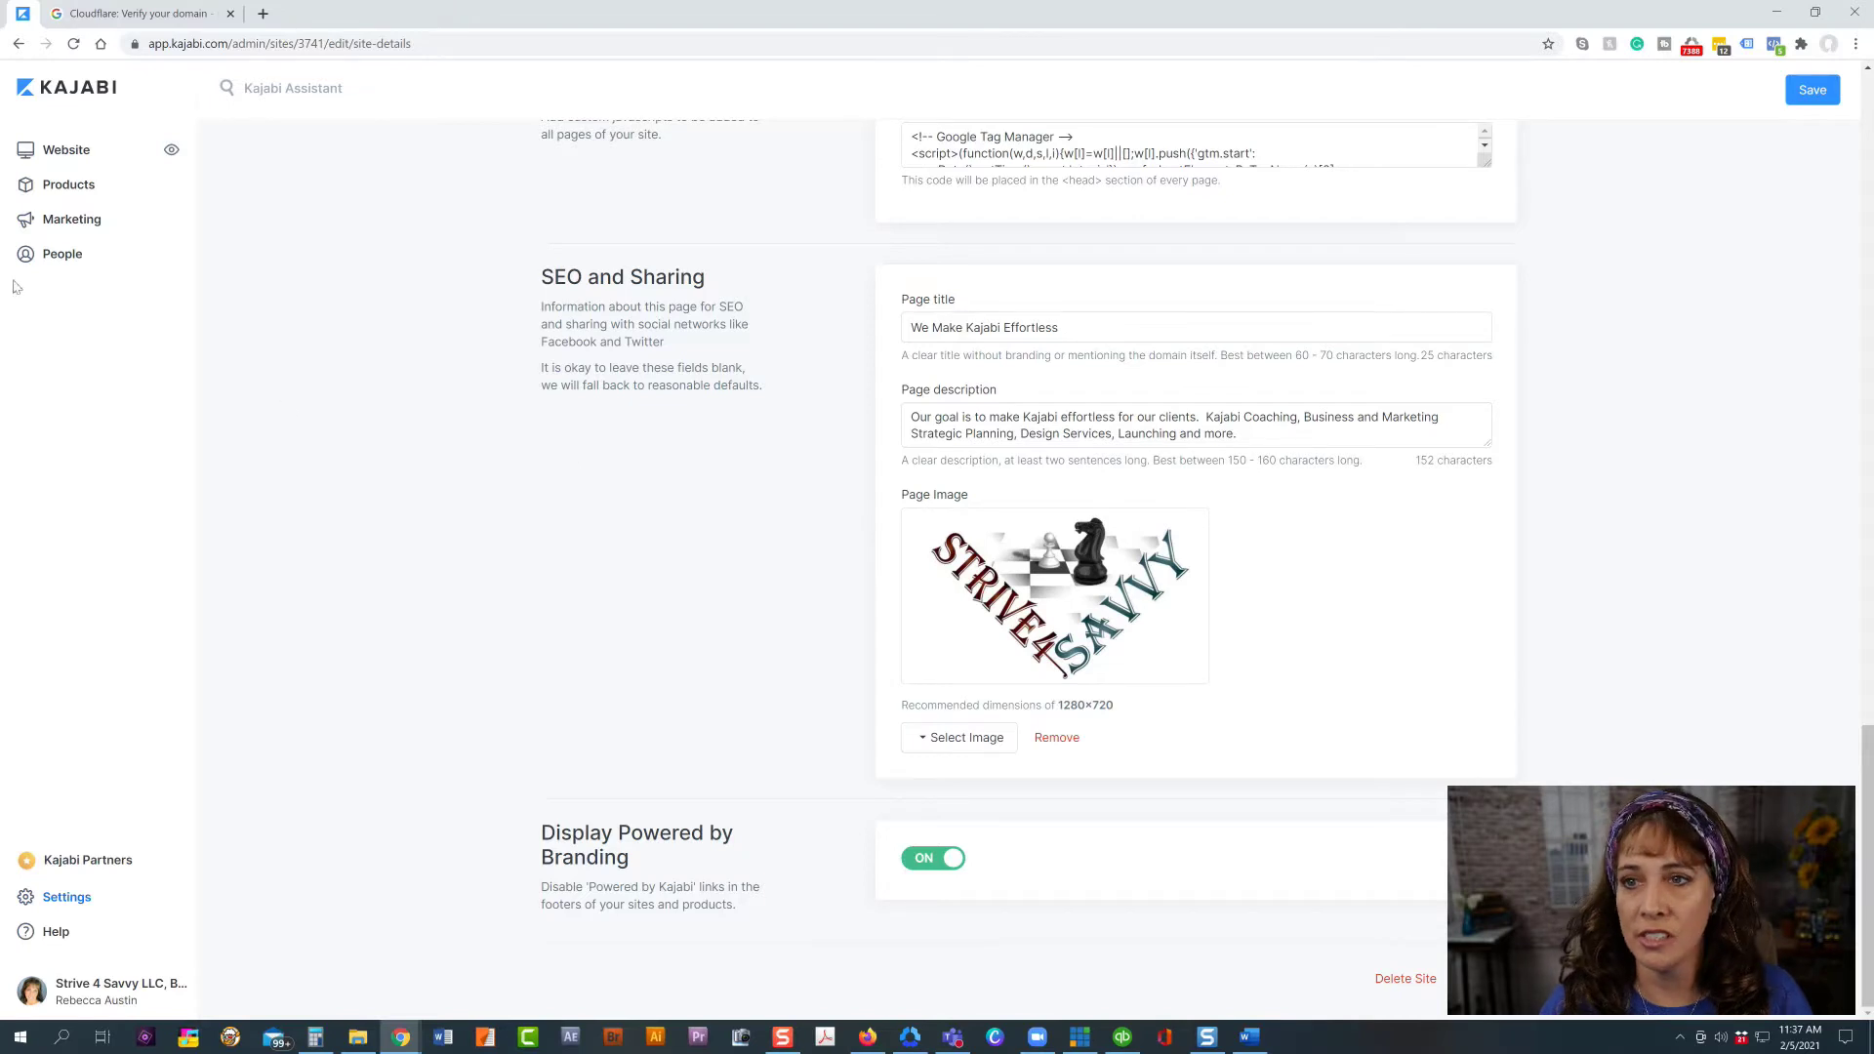
- Open the details of the Testimonials and Examples website page and bring up its SEO and Sharing section
click(60, 156)
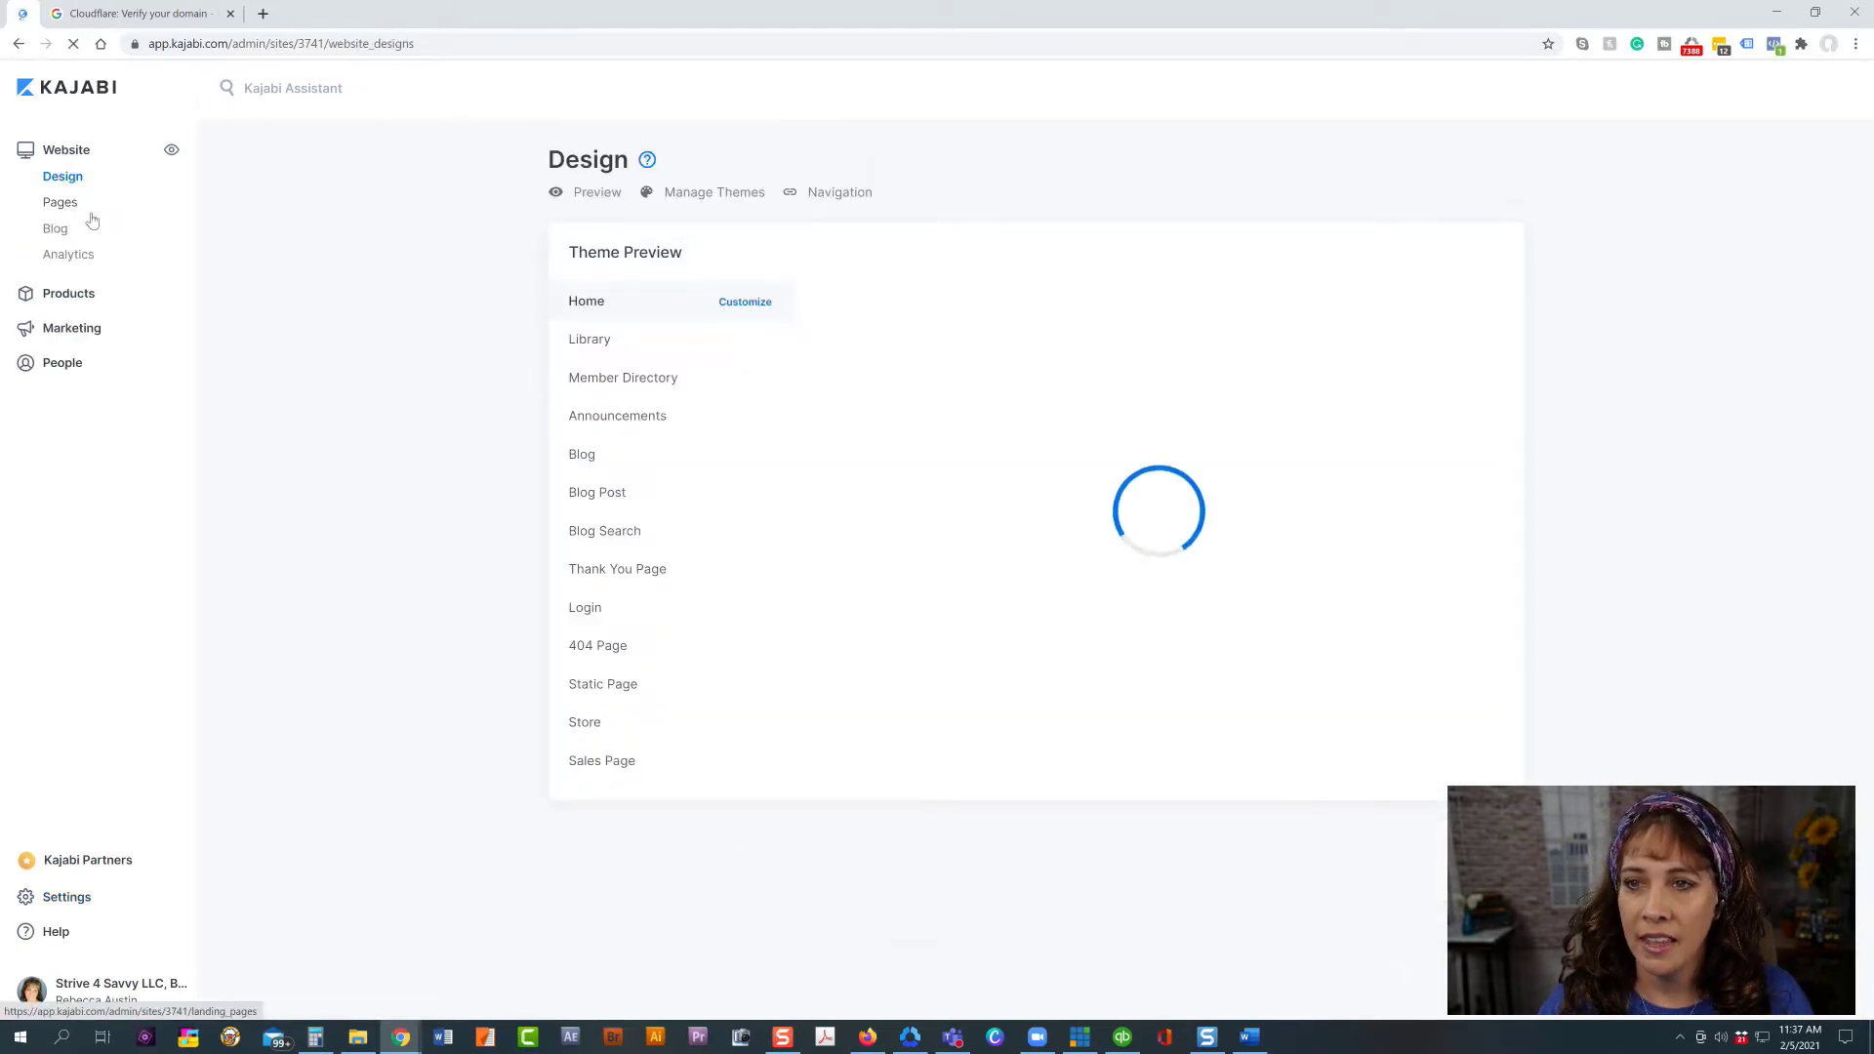
click(91, 217)
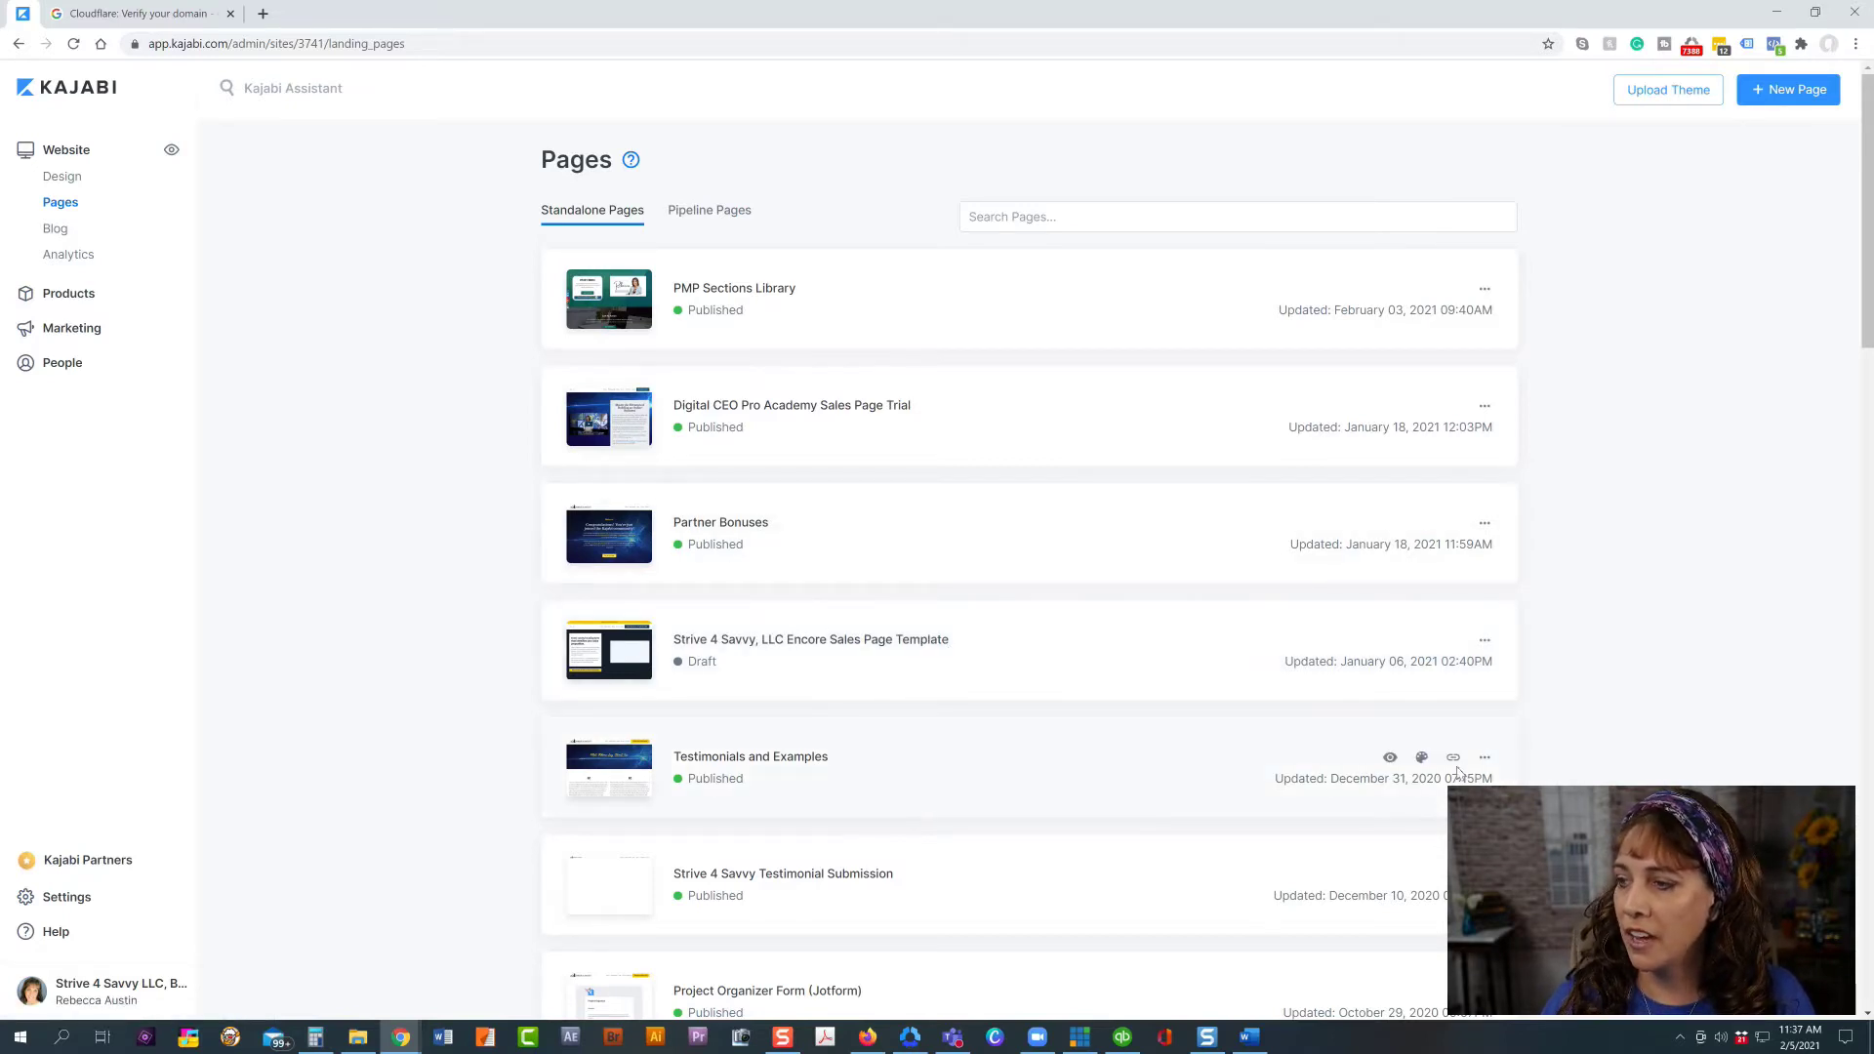
click(1421, 759)
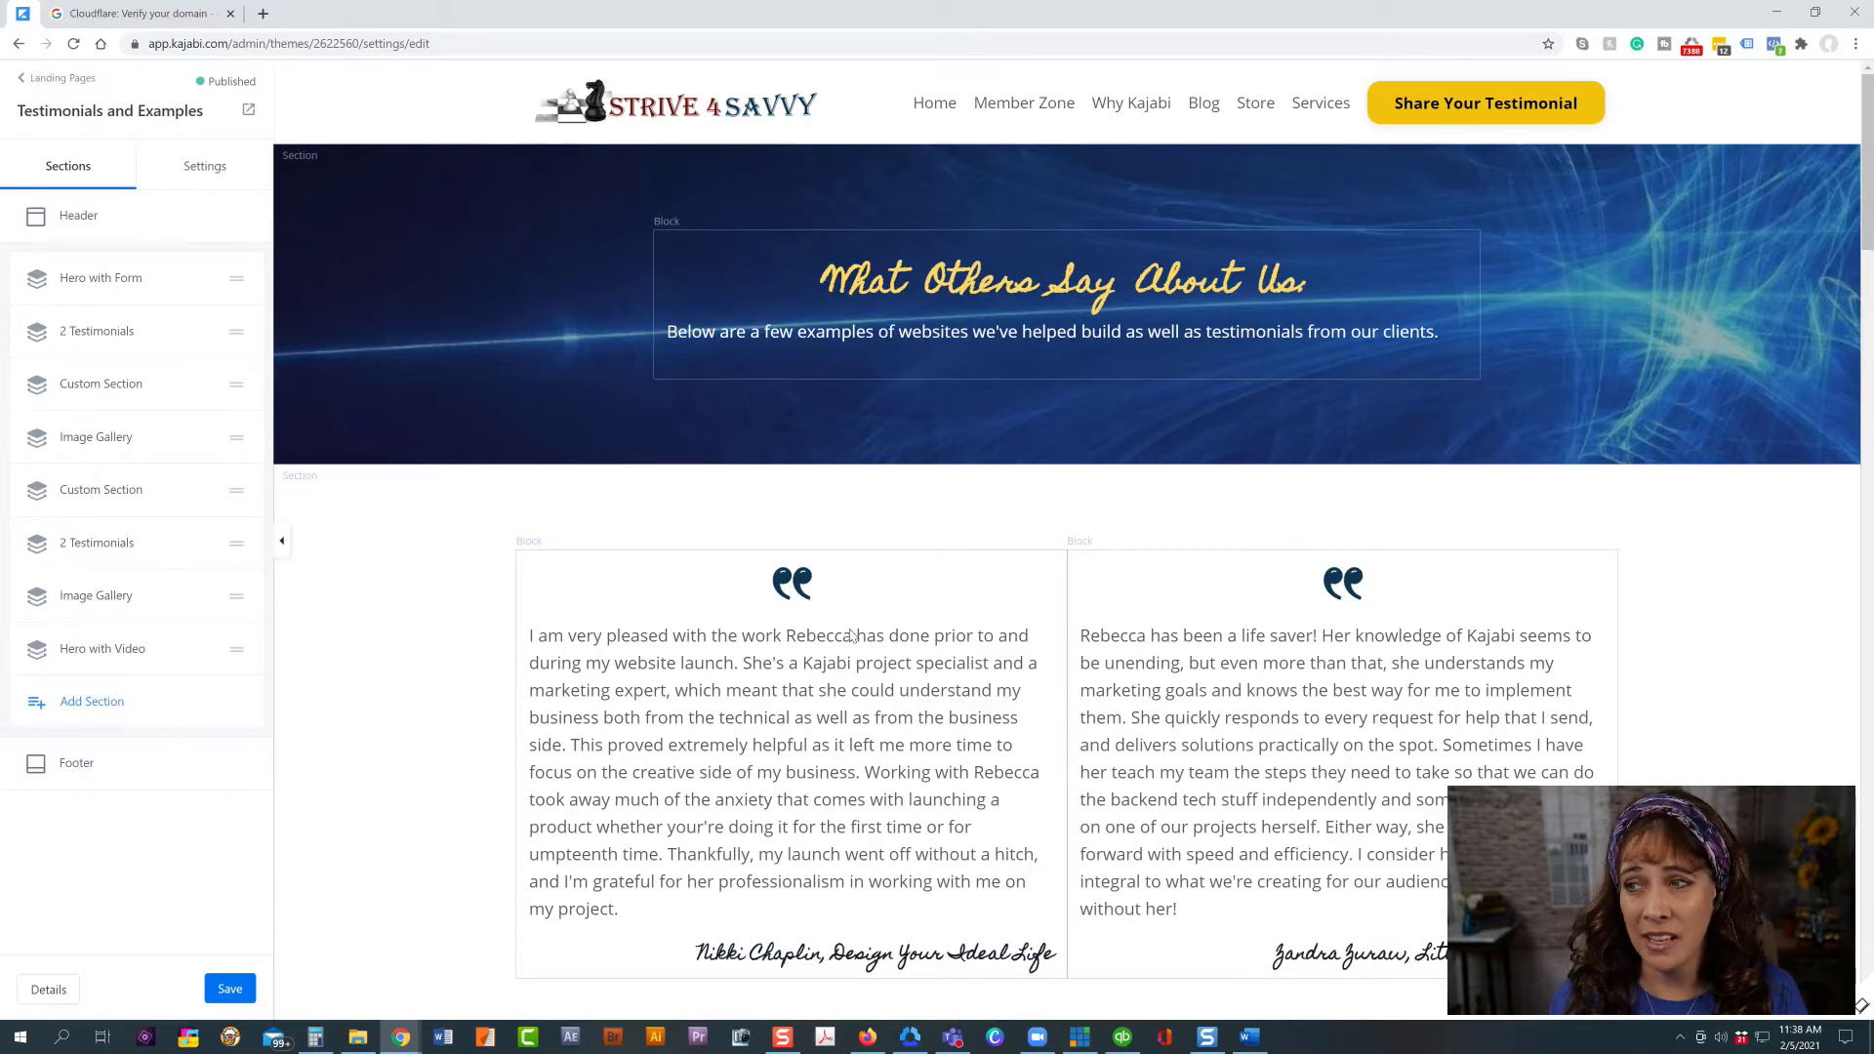
click(48, 989)
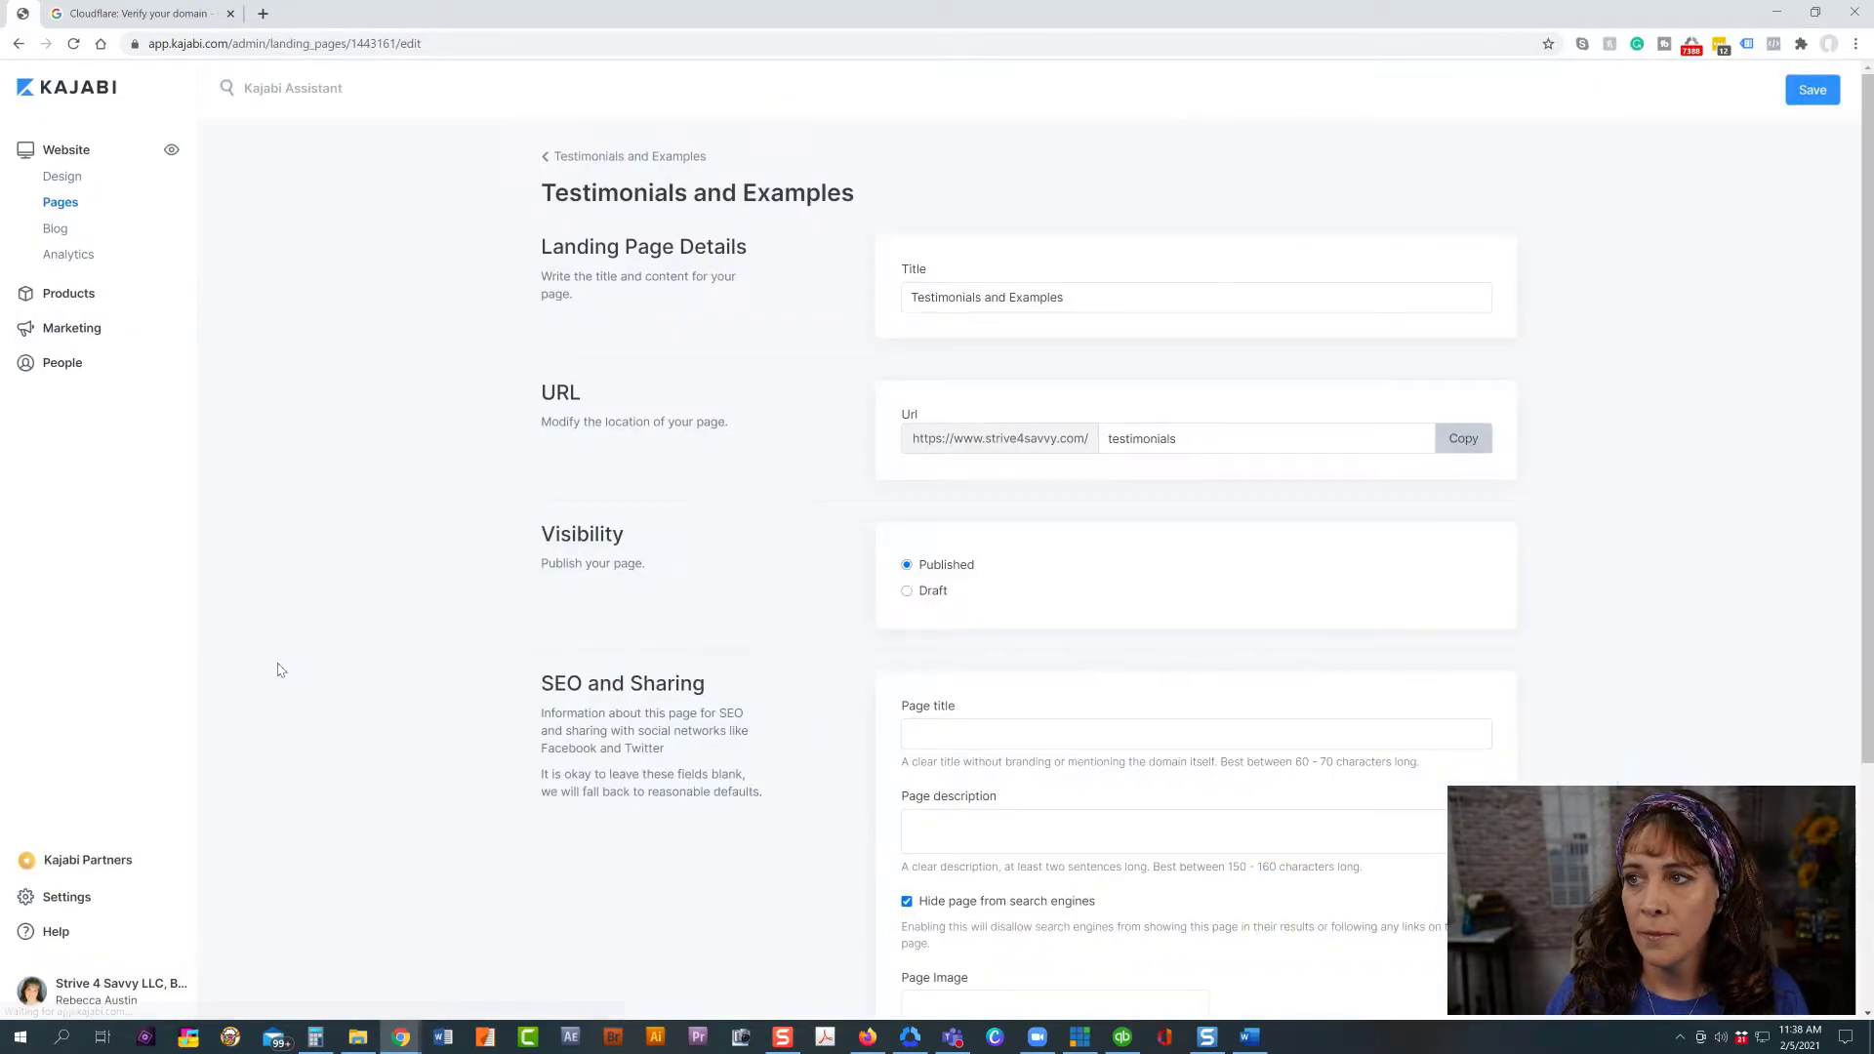
scroll(864, 681, down, 4)
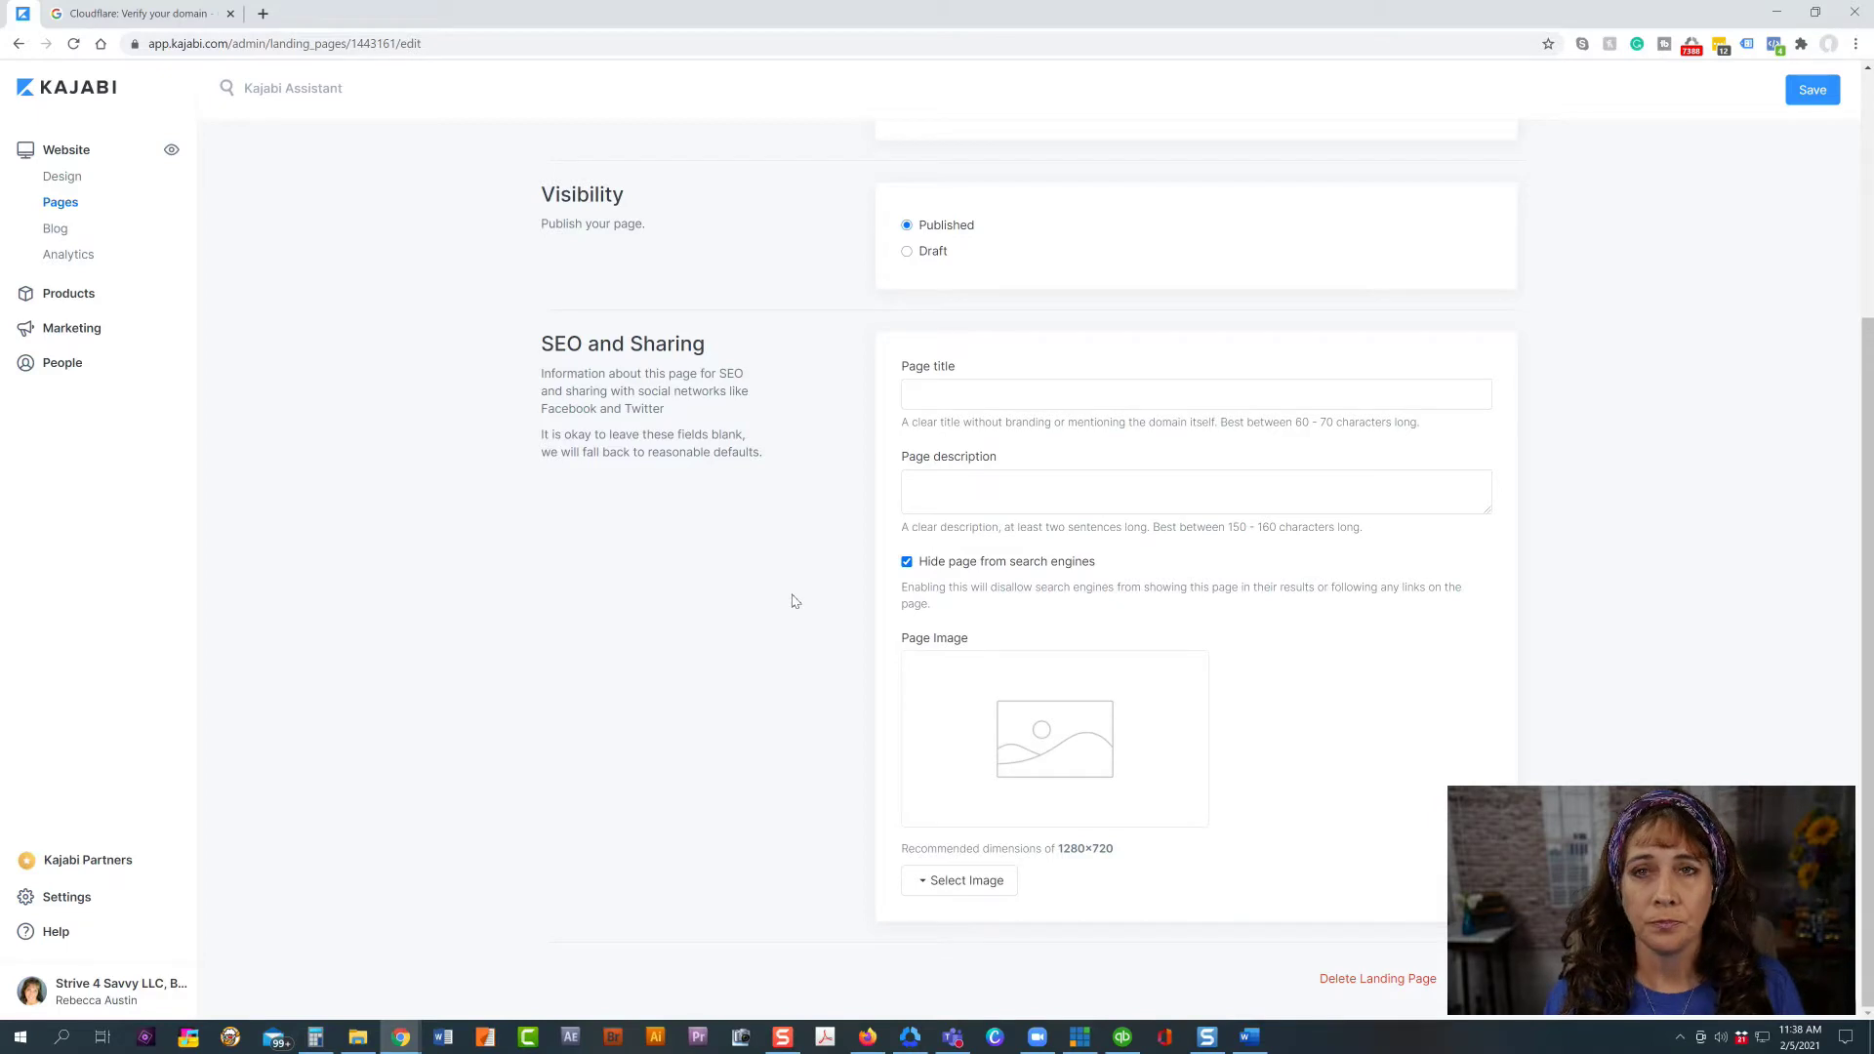
- Turn off the Hide page from search engines option for the Testimonials and Examples page
click(907, 562)
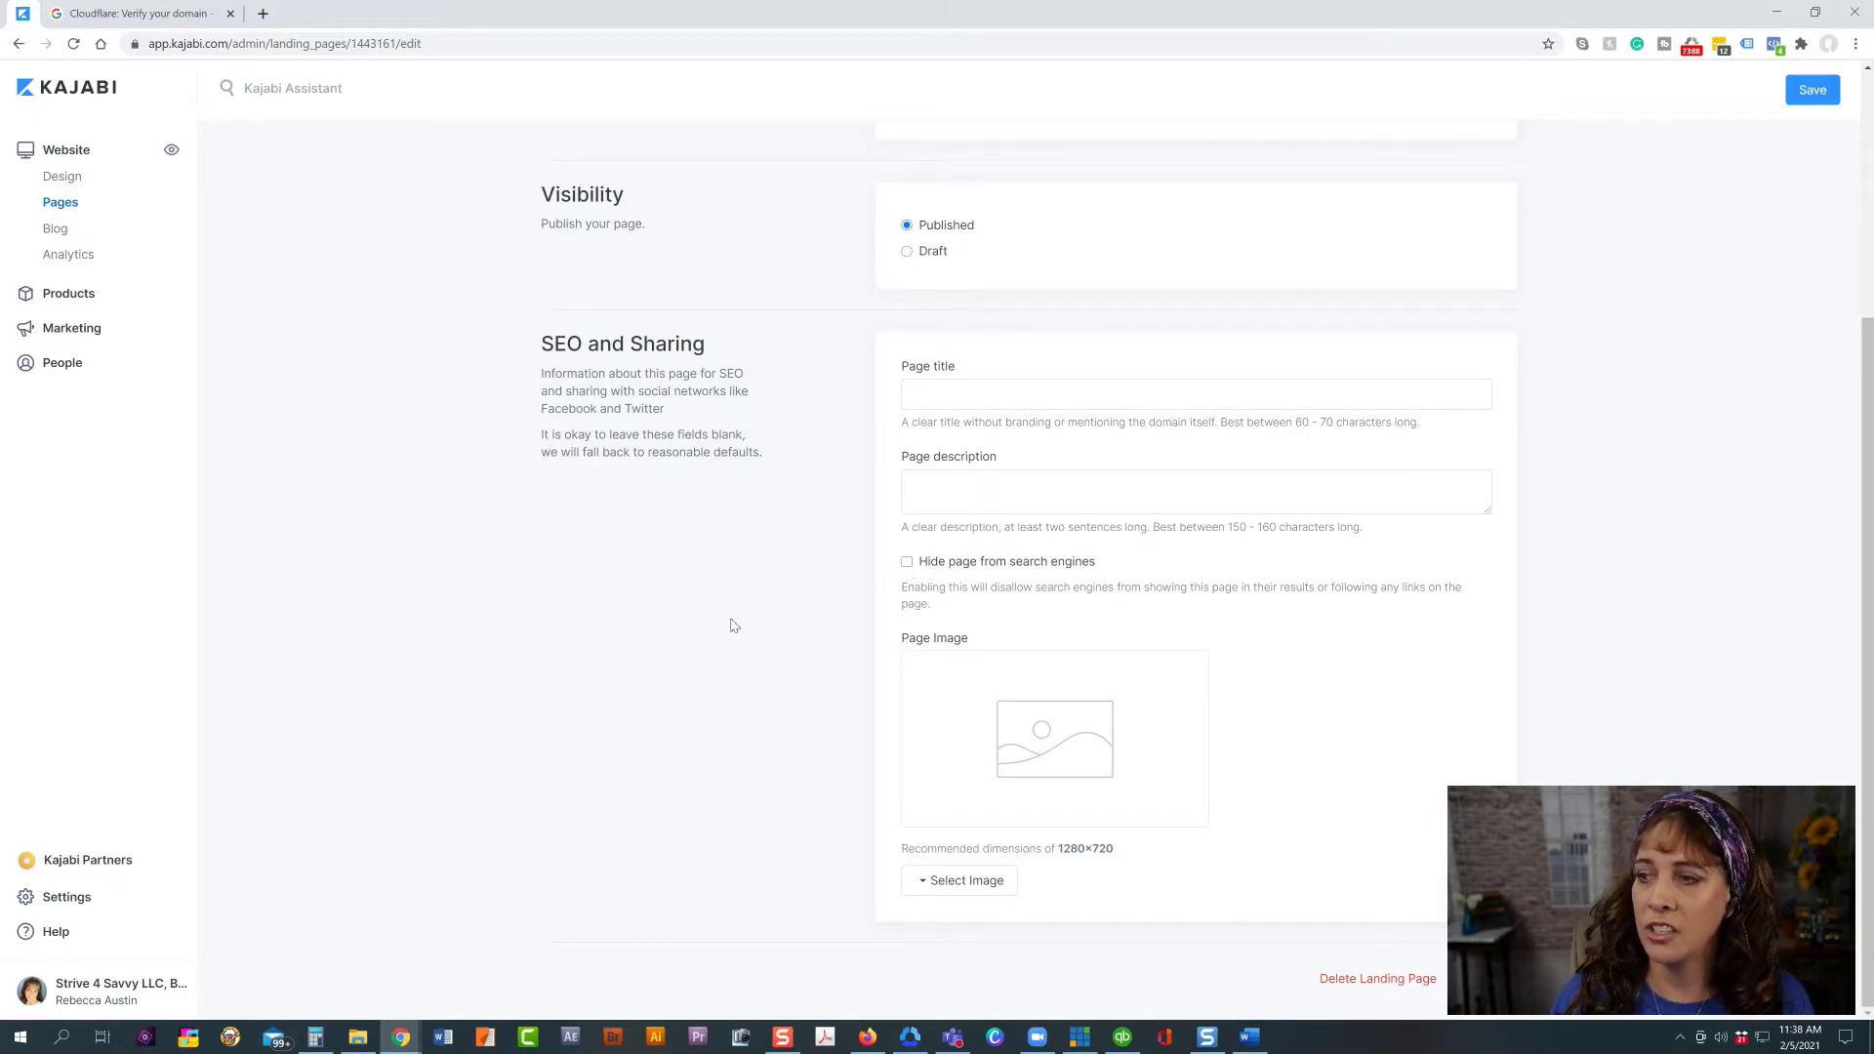
click(931, 404)
click(890, 412)
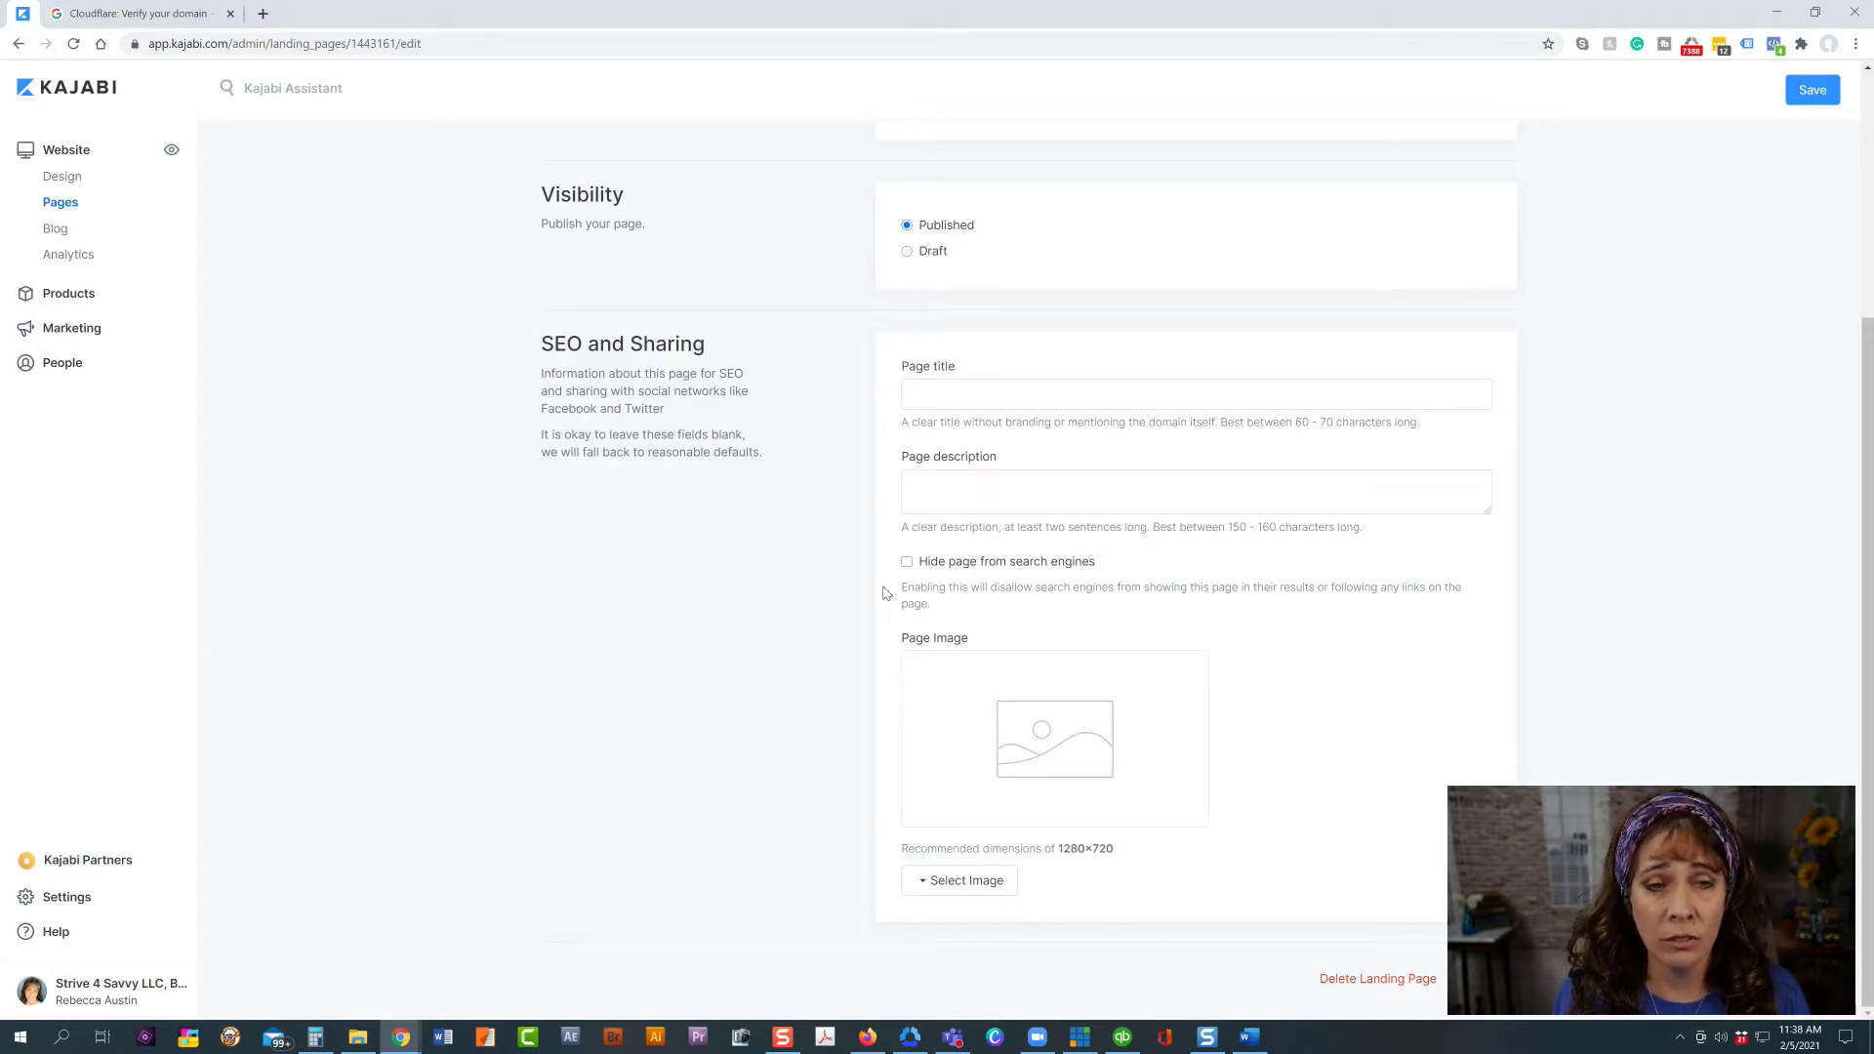
scroll(756, 582, up, 1)
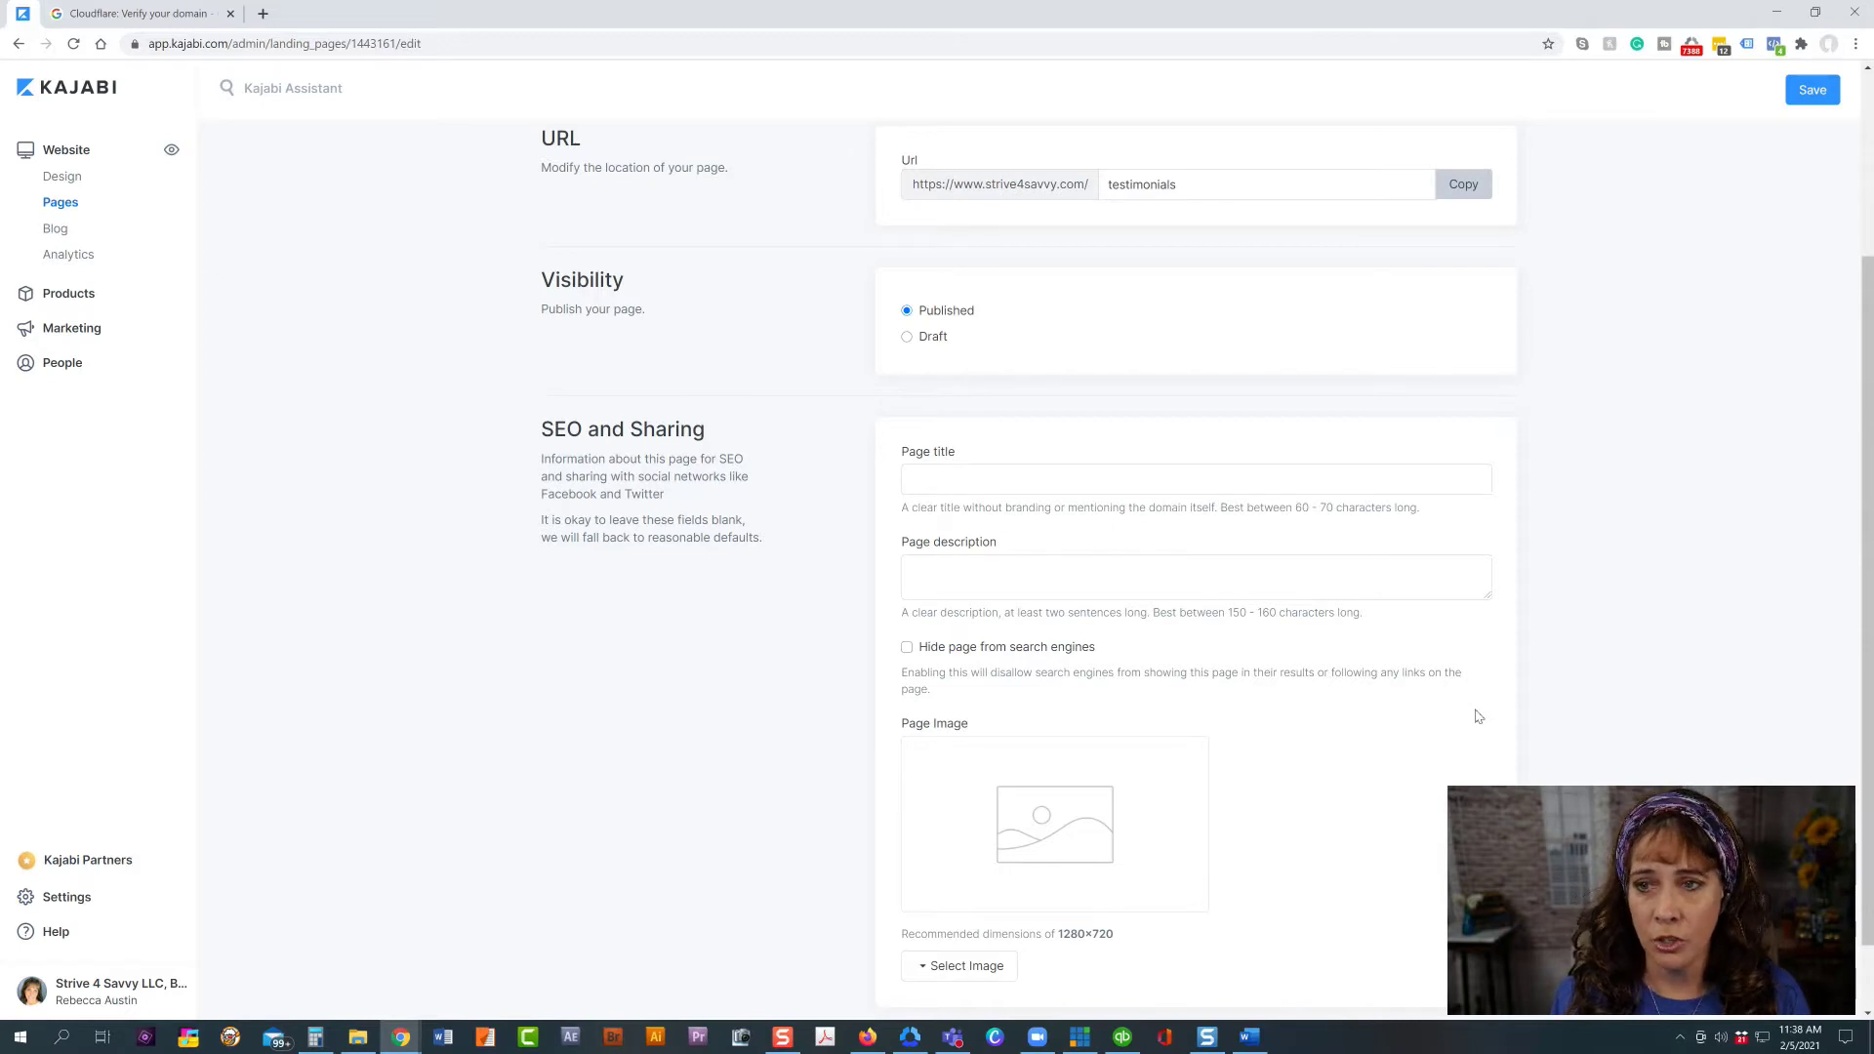
- Review the page title, description and image in the Blog Settings, and return to the blog posts list
click(56, 232)
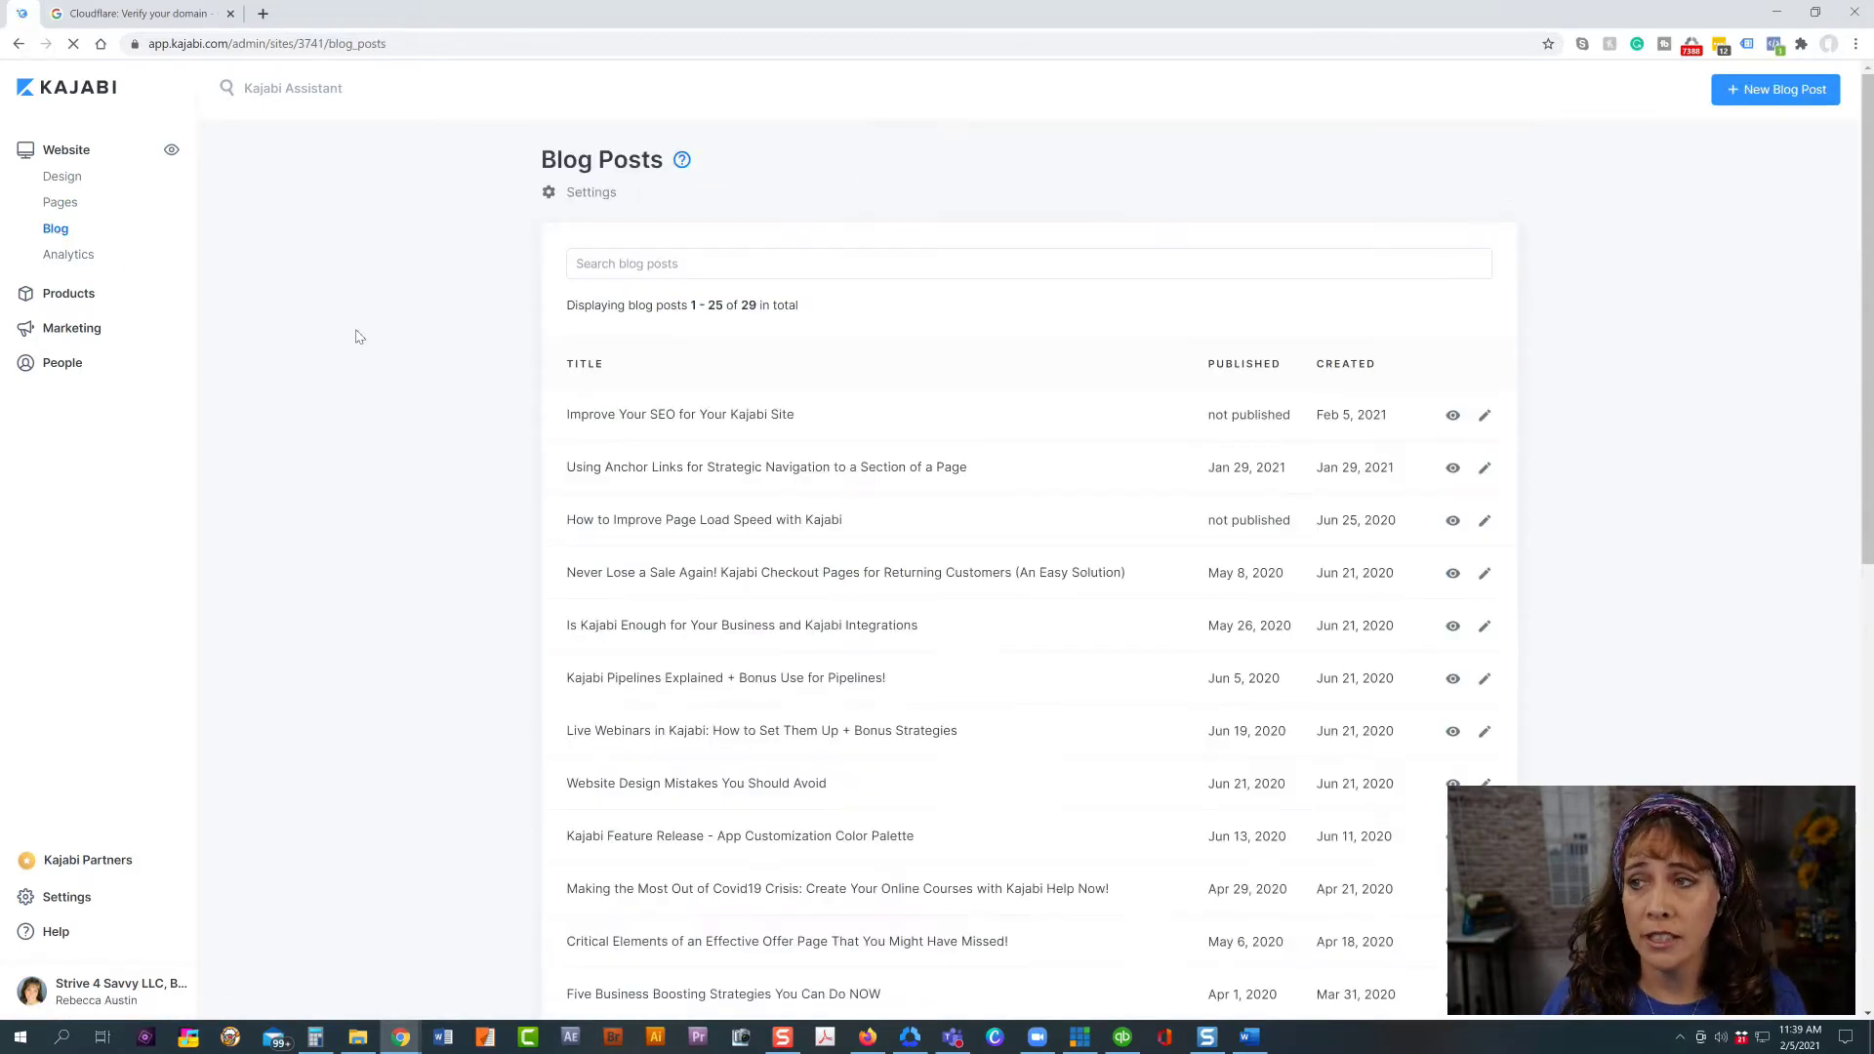
click(592, 194)
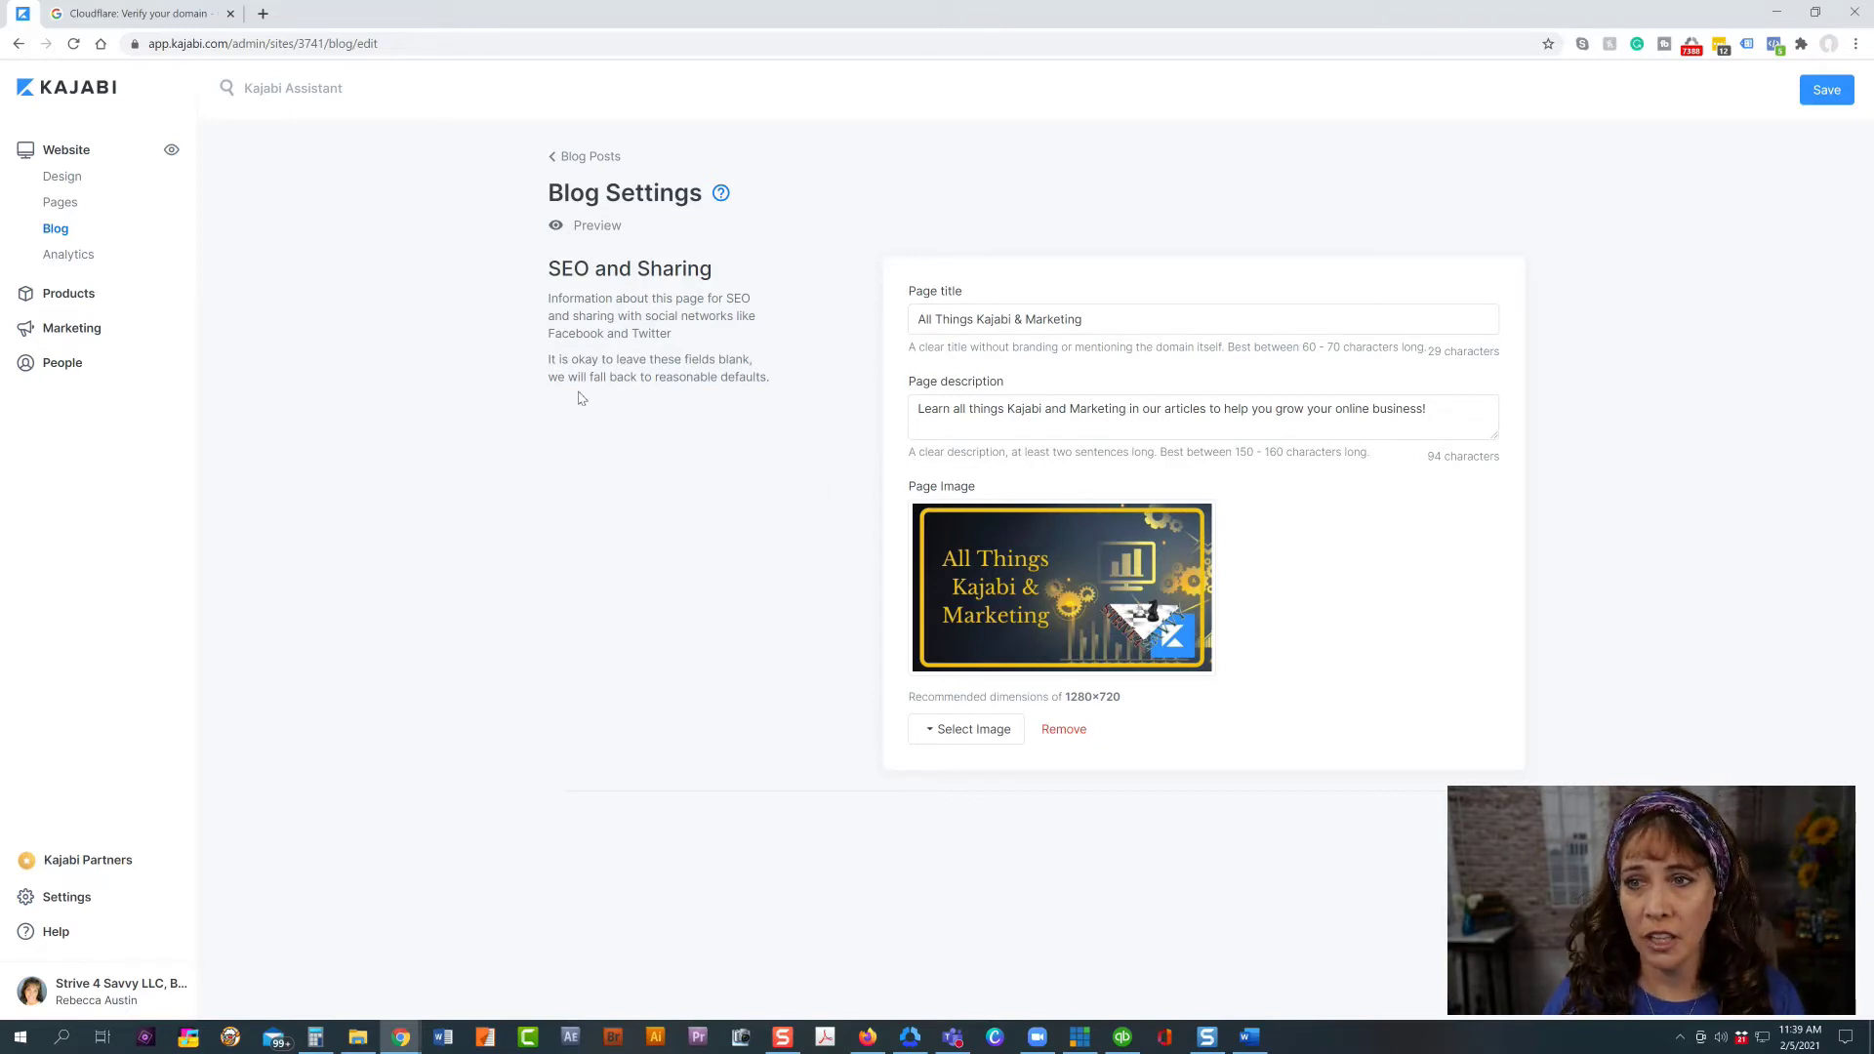
click(604, 158)
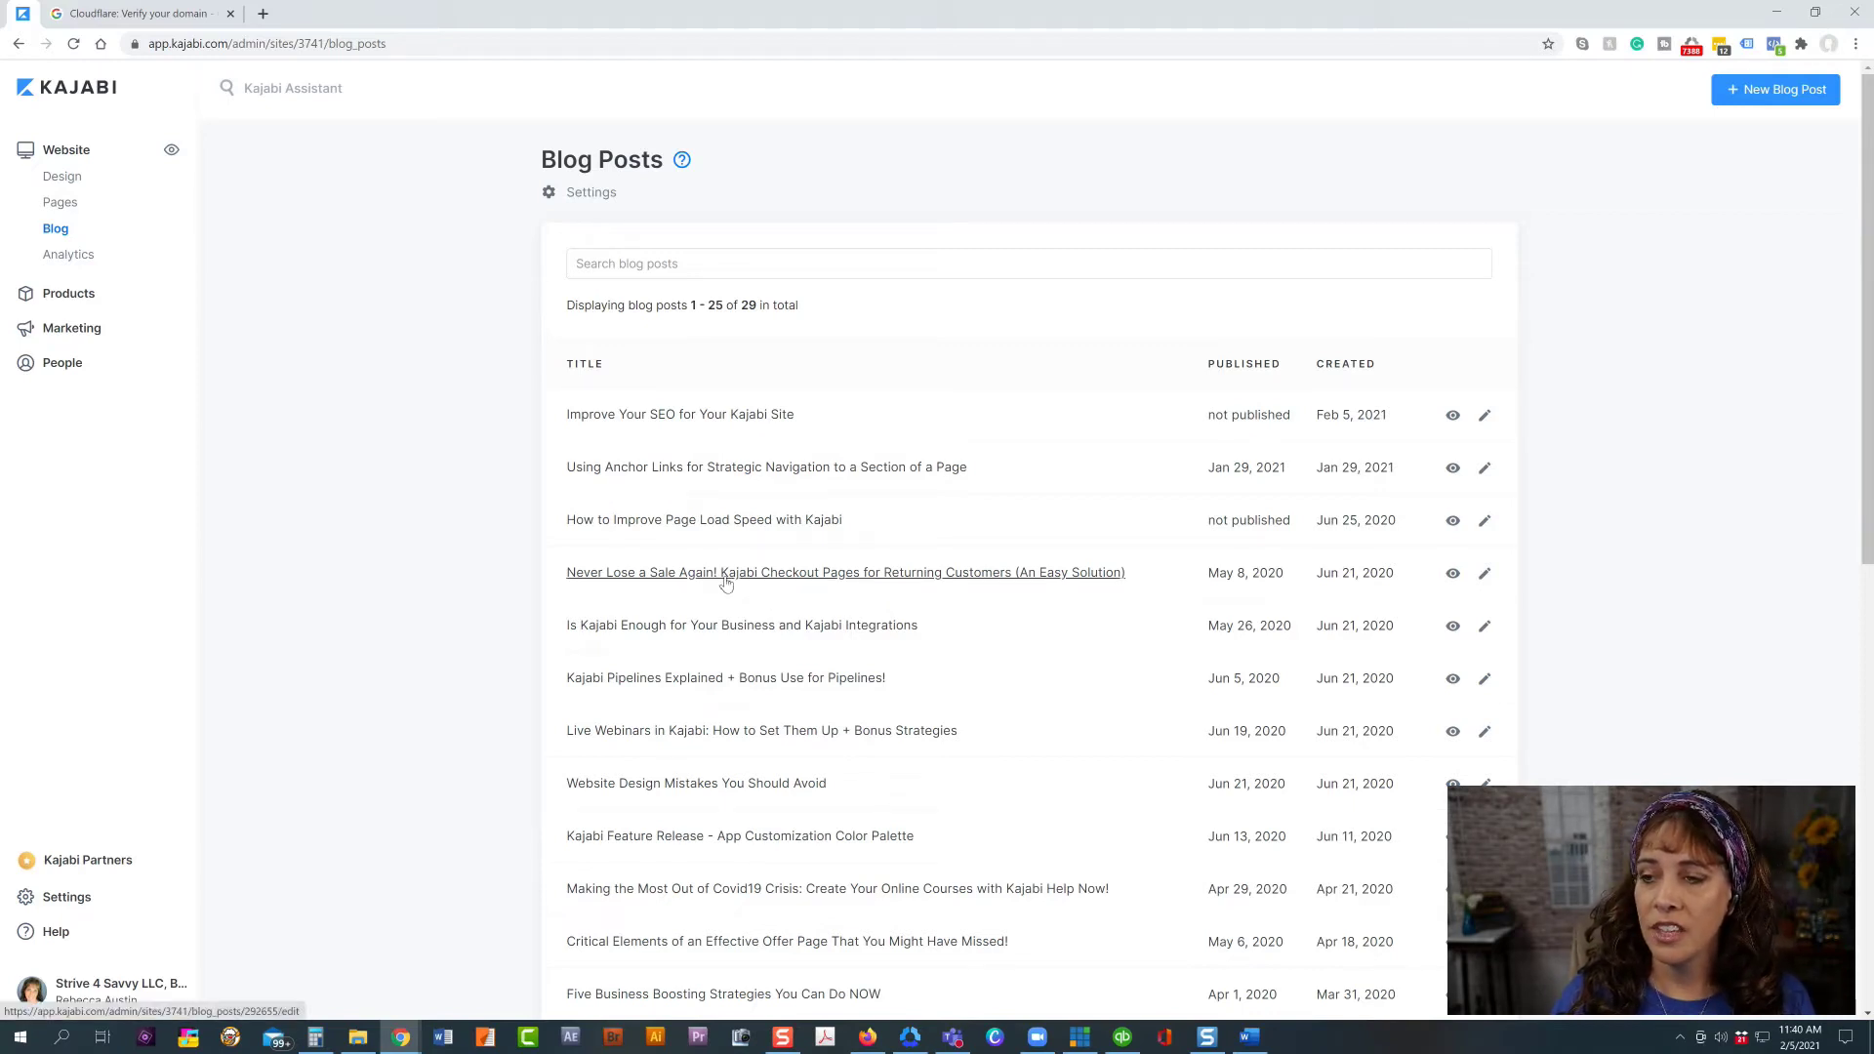
- Open the blog post "Improve Your SEO for Your Kajabi Site" and examine its content and SEO and Sharing fields
click(645, 422)
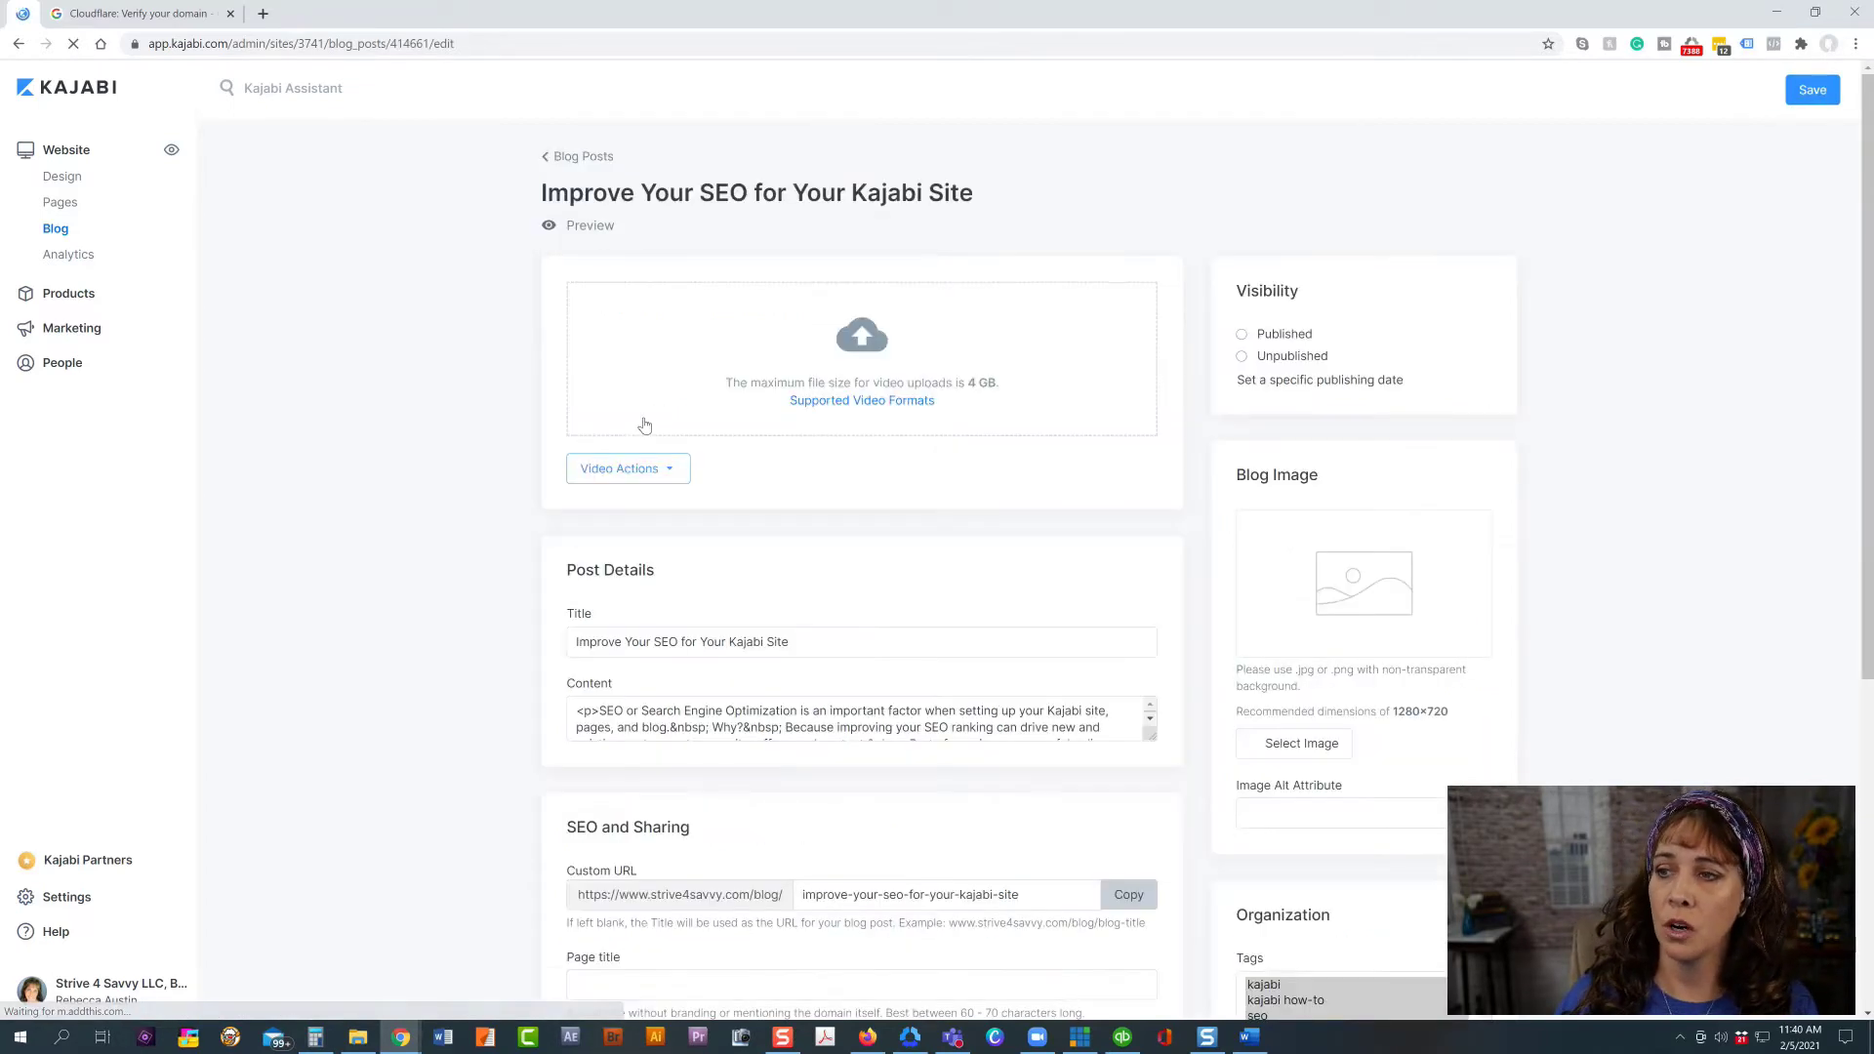
scroll(722, 507, down, 8)
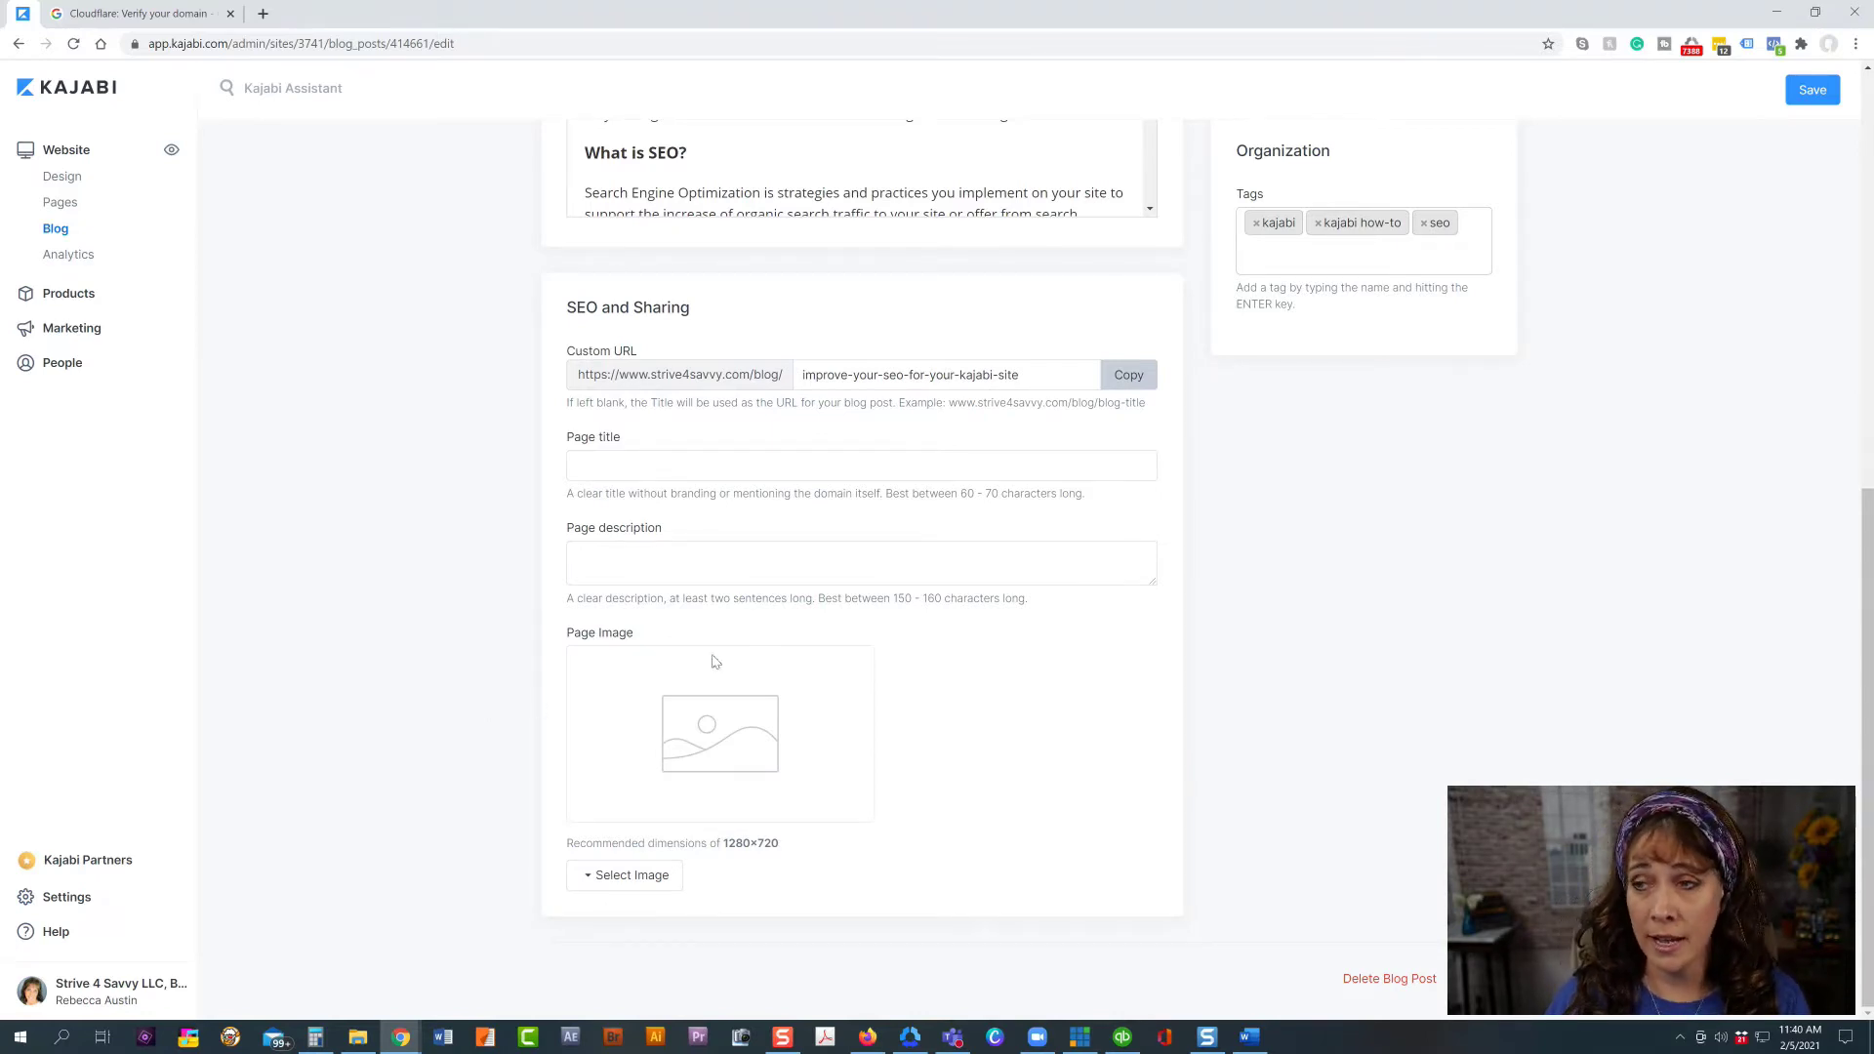
scroll(647, 322, up, 5)
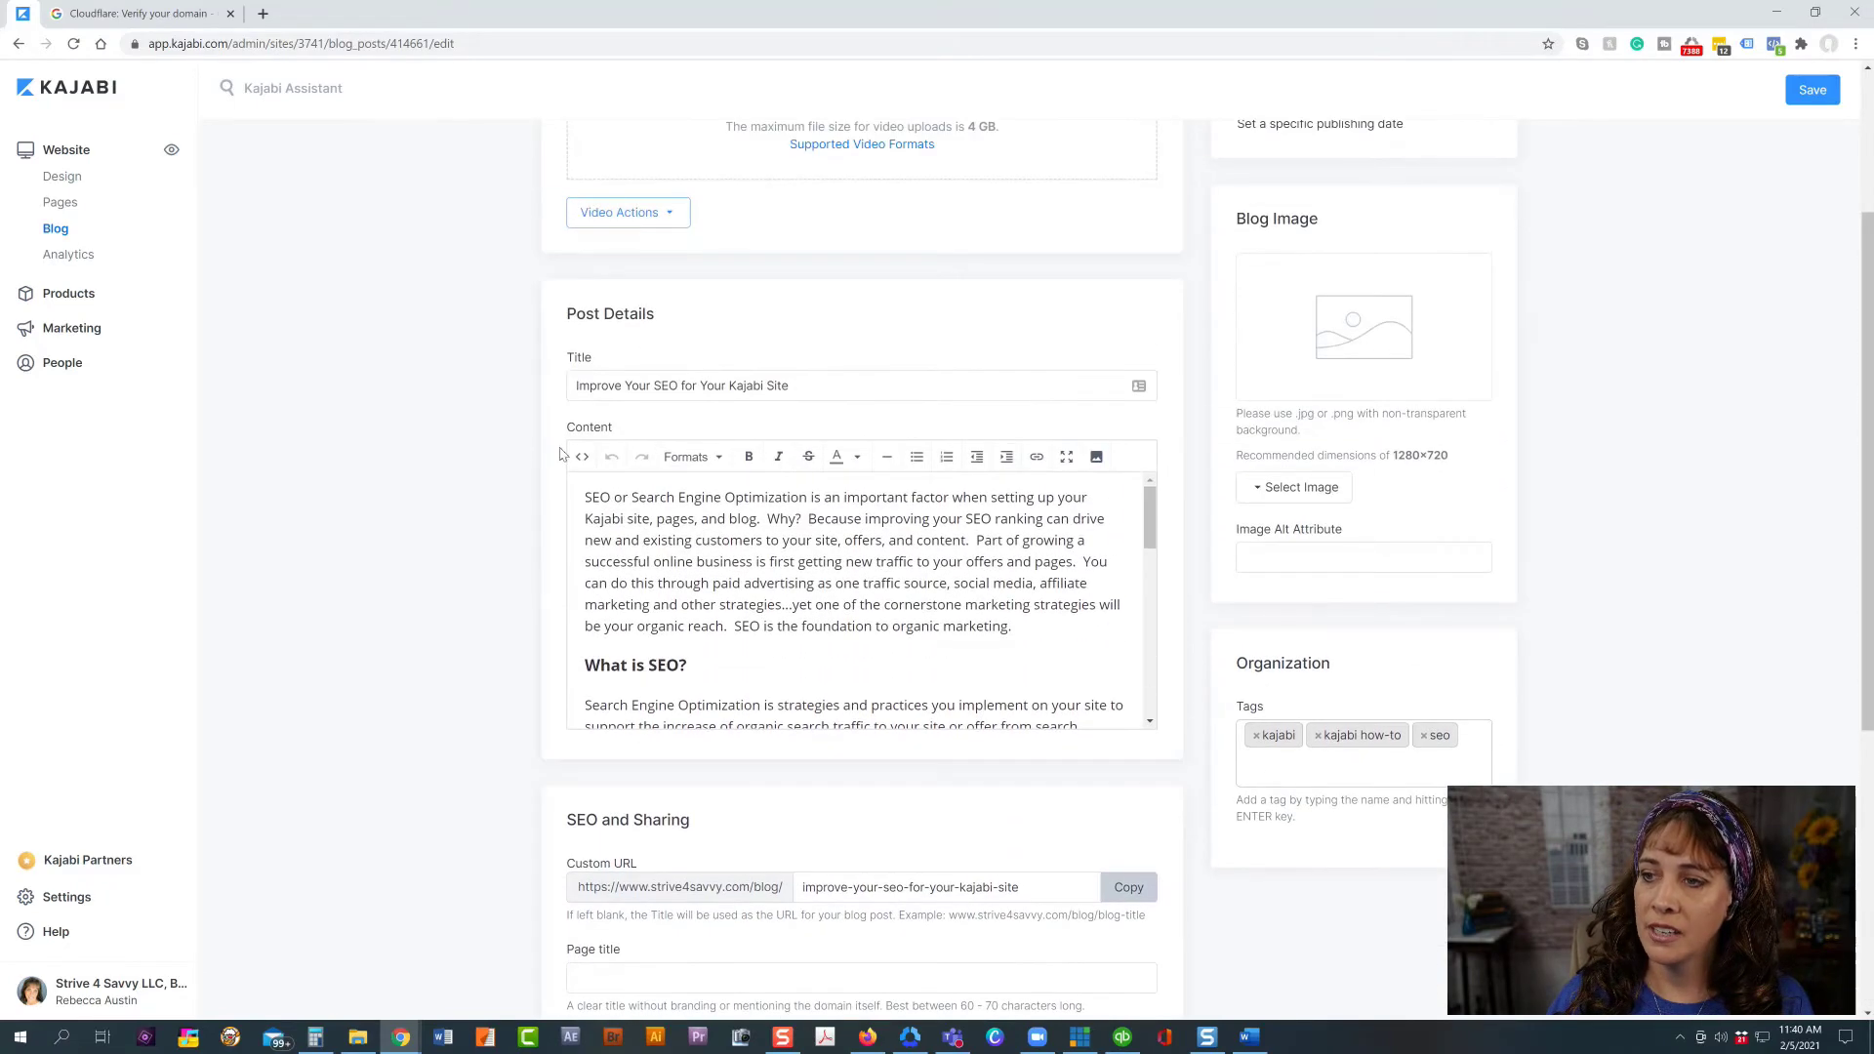
scroll(469, 559, down, 5)
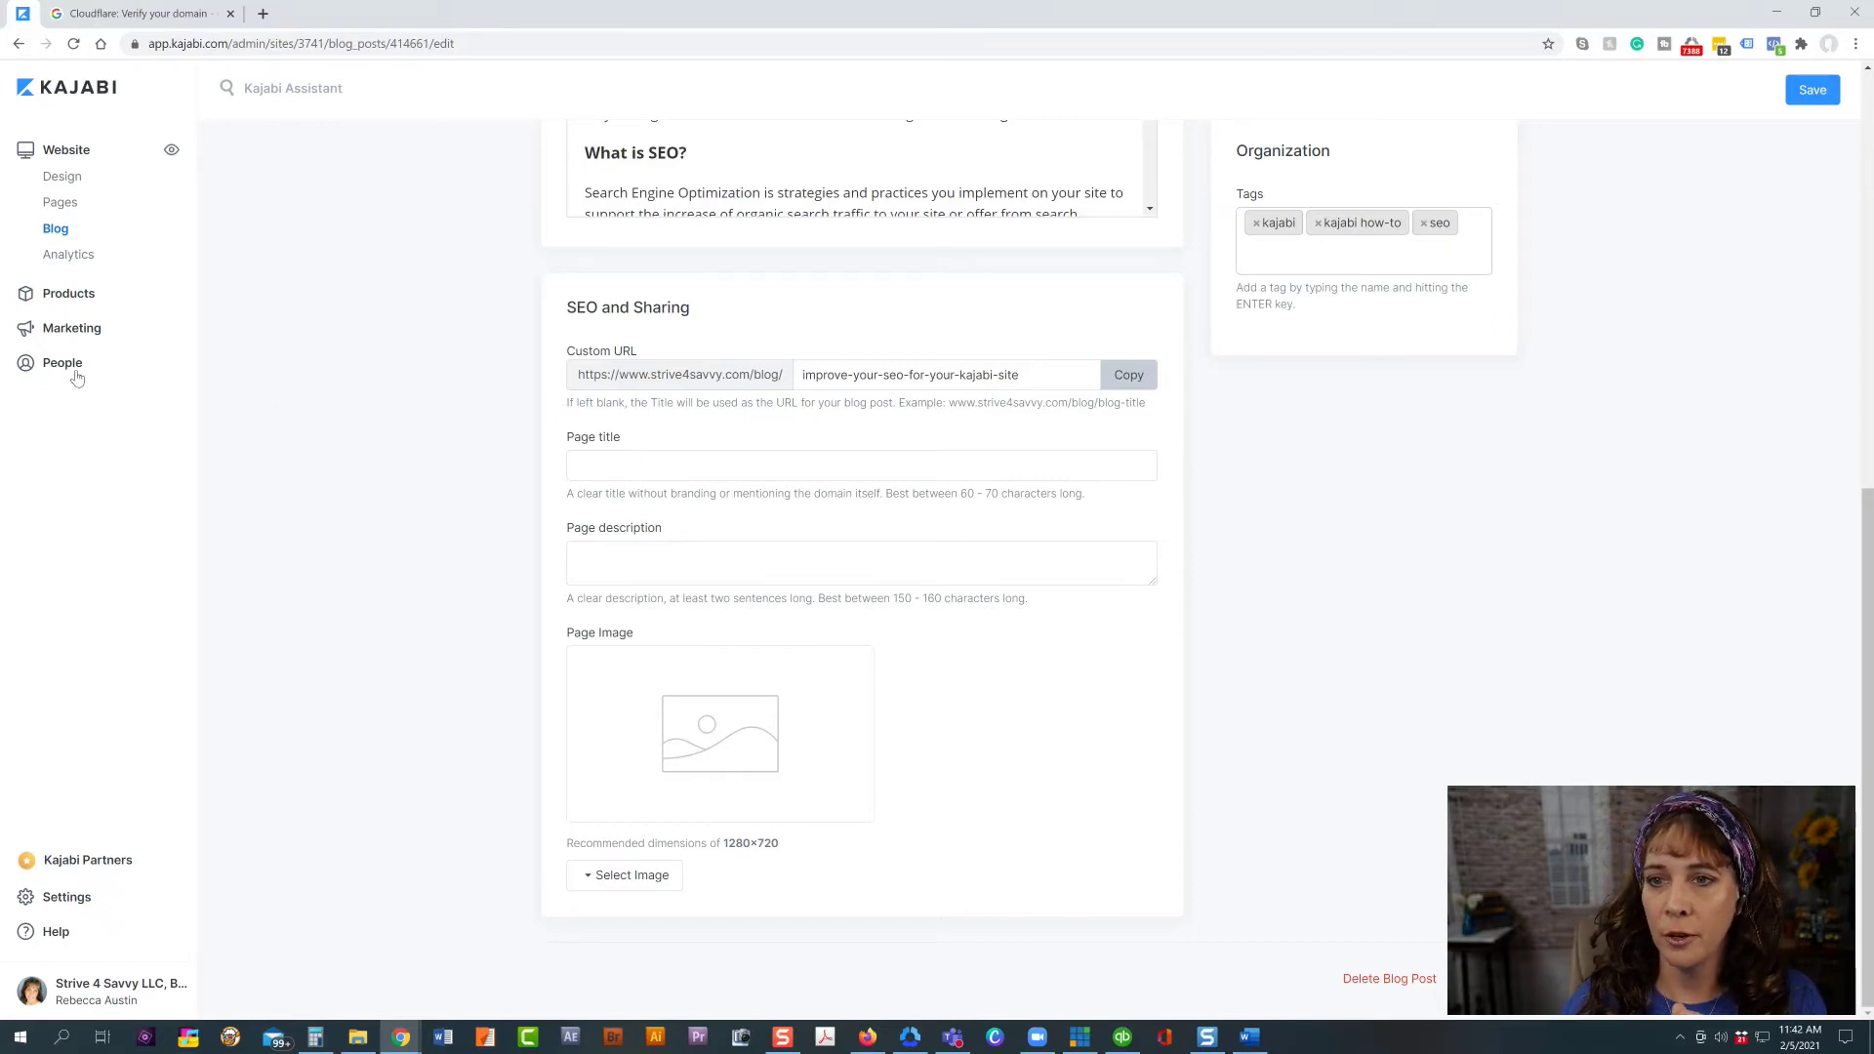
- Go to the marketing pipelines list, dismissing the email marketing feedback survey
click(73, 328)
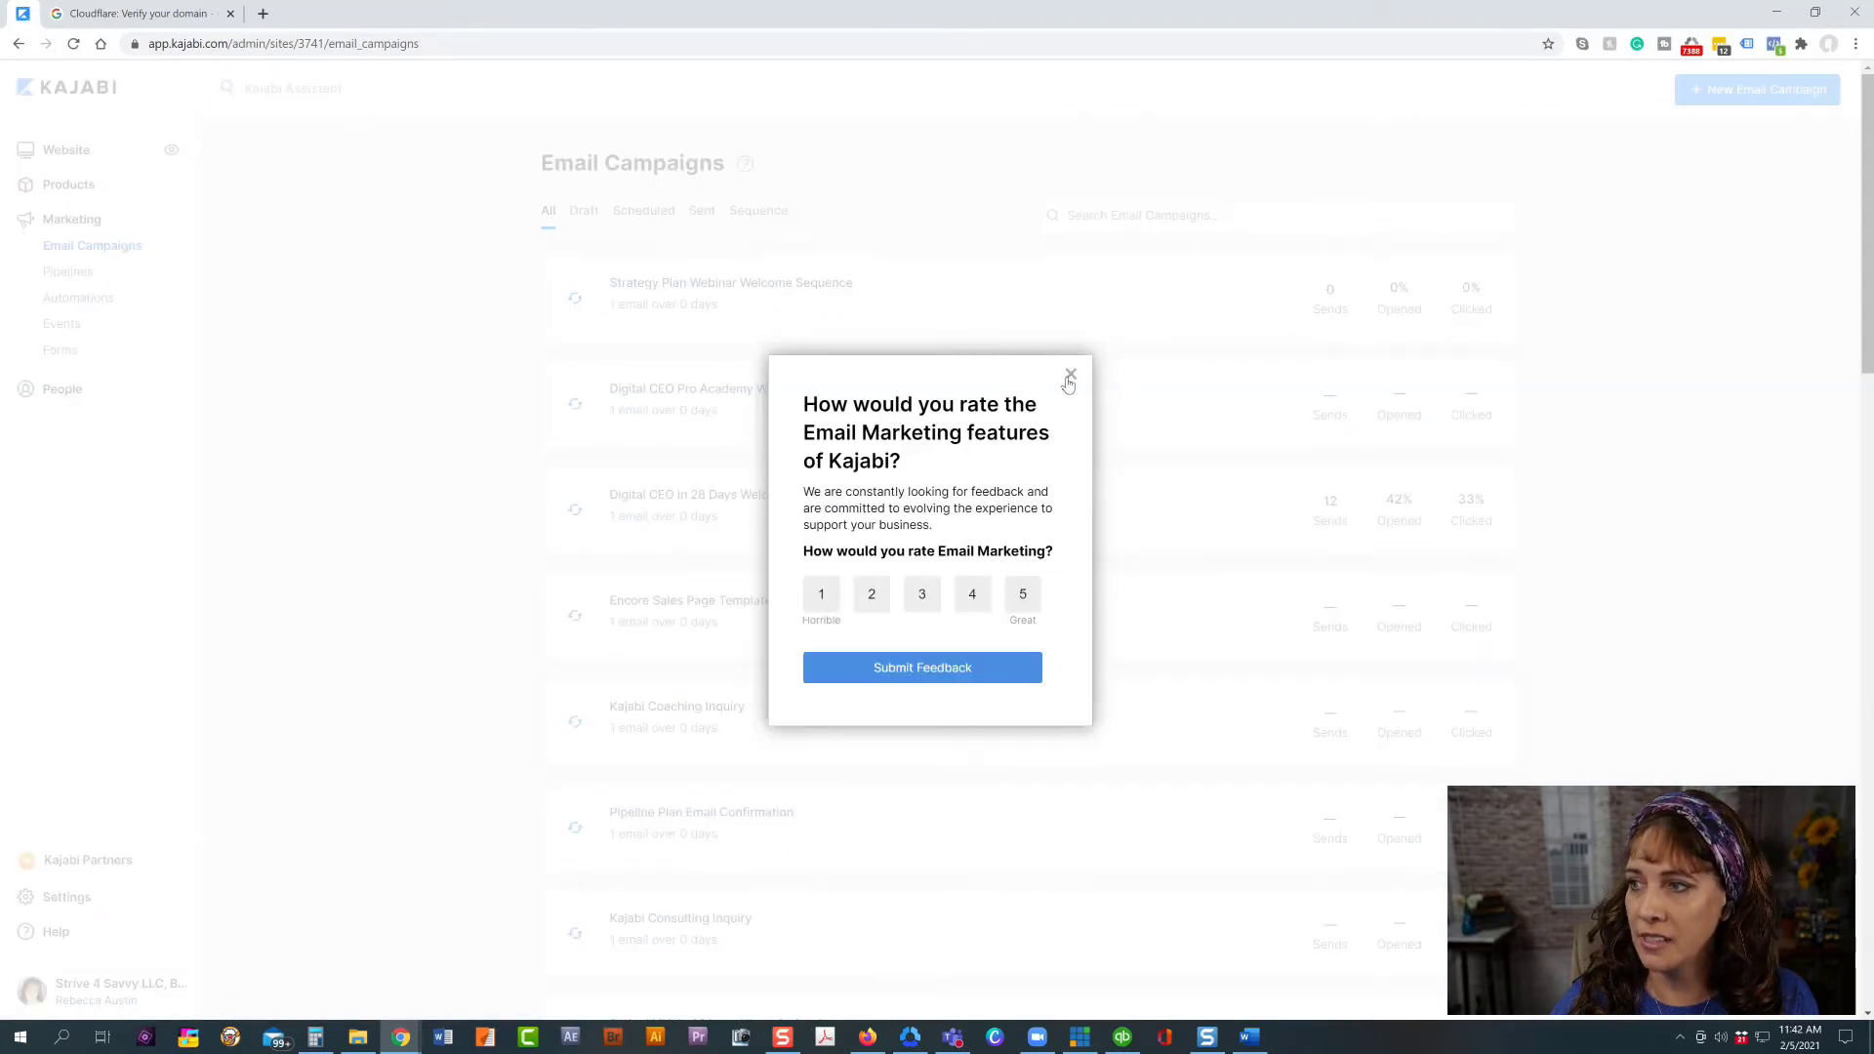
click(1070, 377)
click(76, 281)
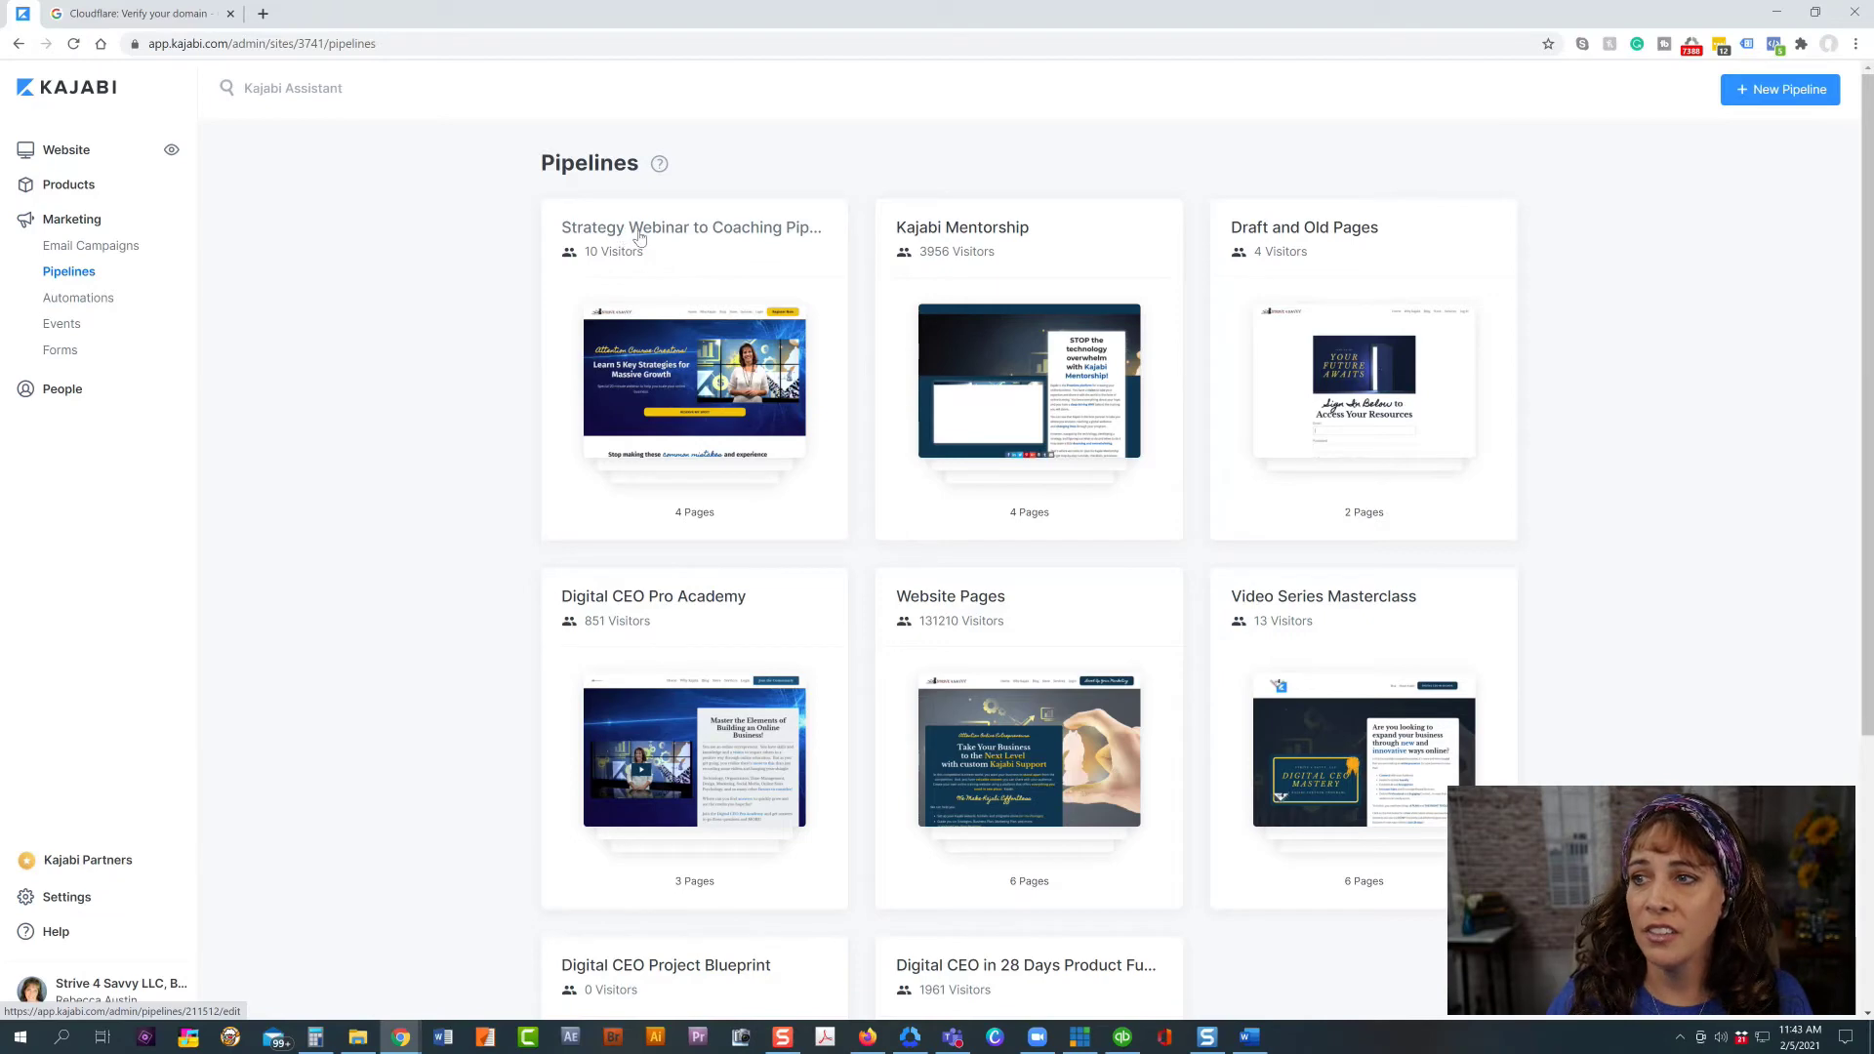
- Open the details of the Kajabi Strategy Webinar Registration page in the Strategy Webinar to Coaching Pipeline and review its URL and SEO settings
click(639, 237)
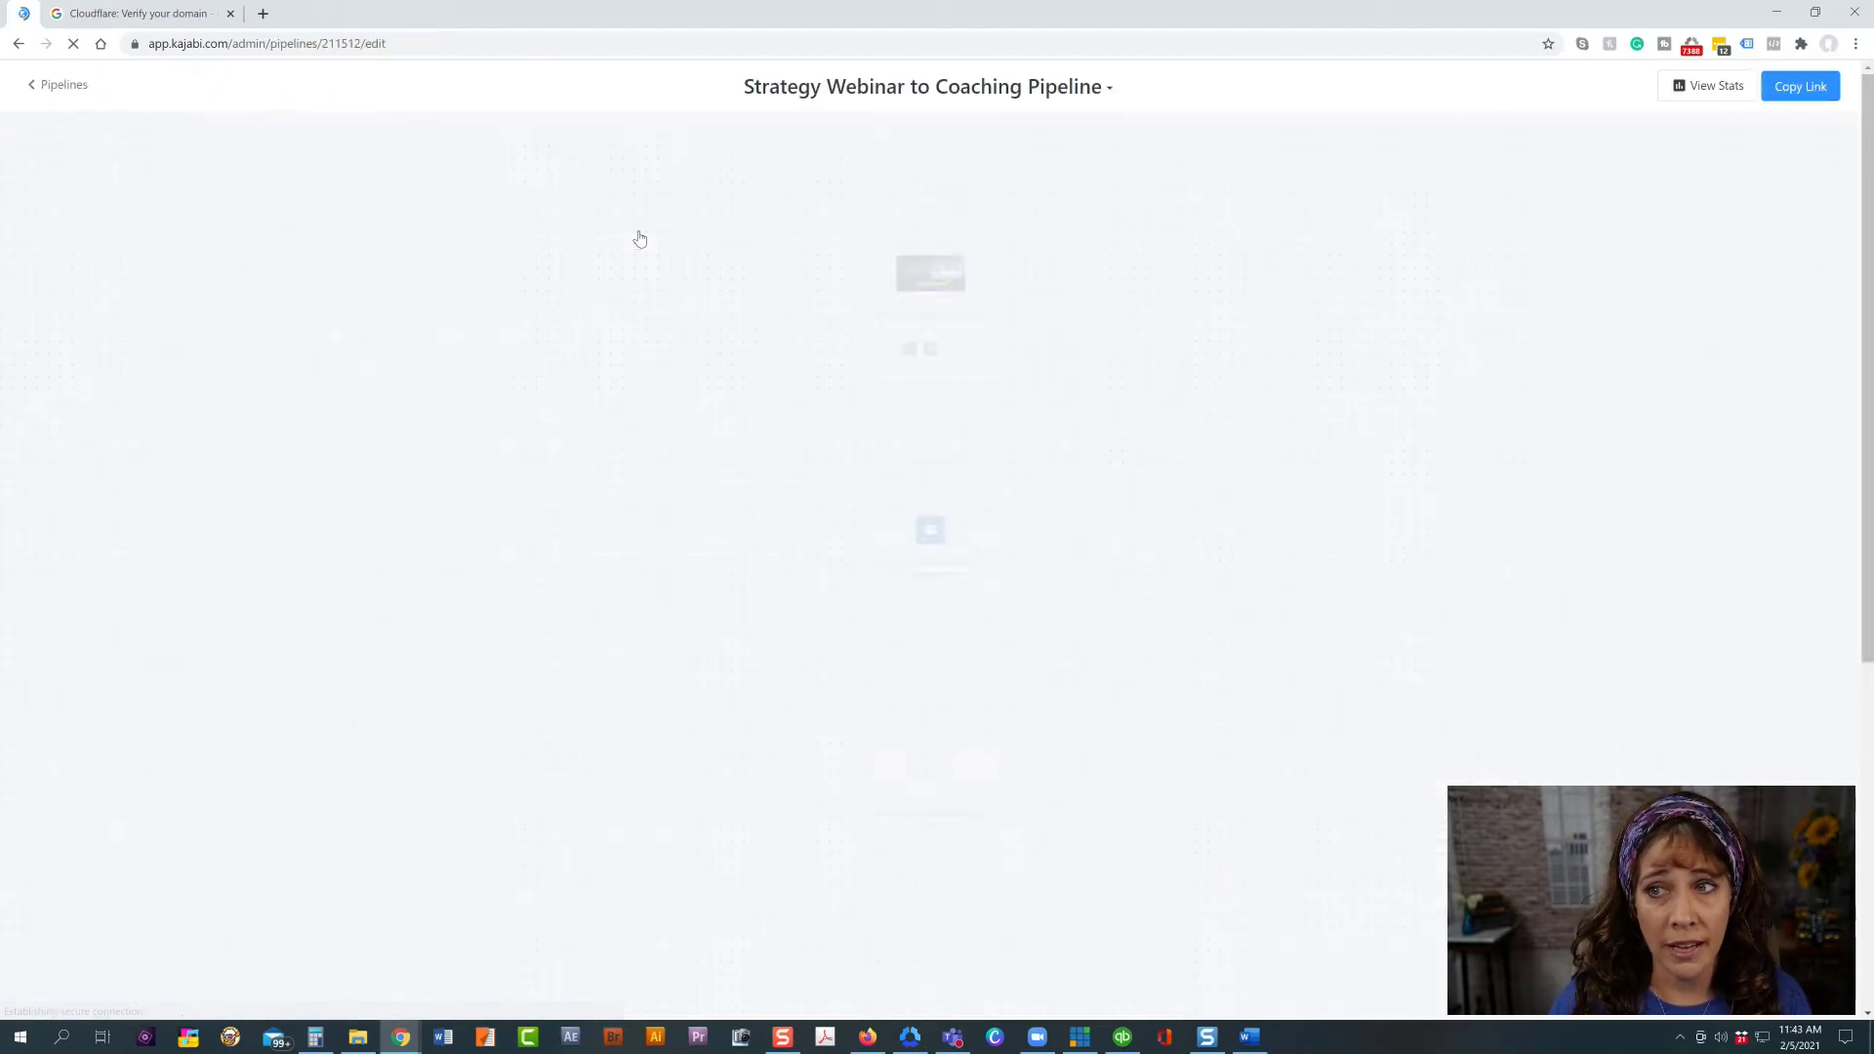
click(1039, 236)
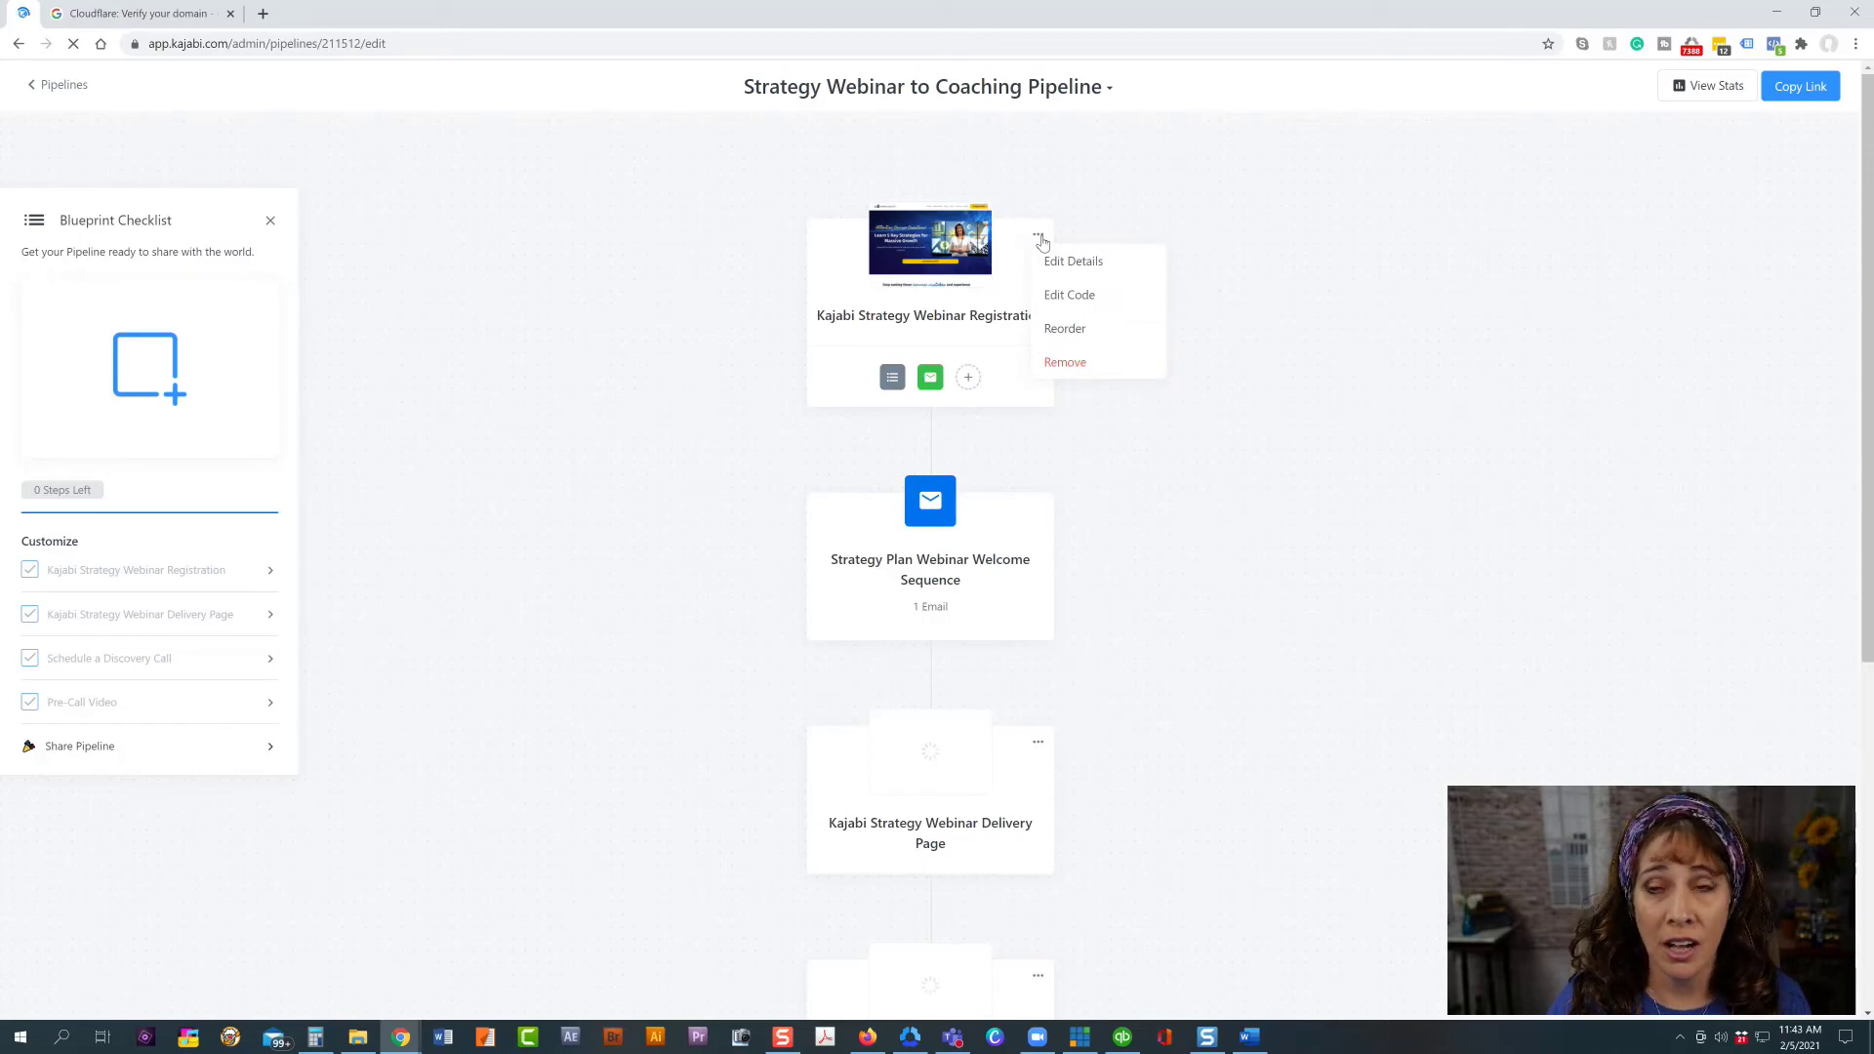
click(1061, 262)
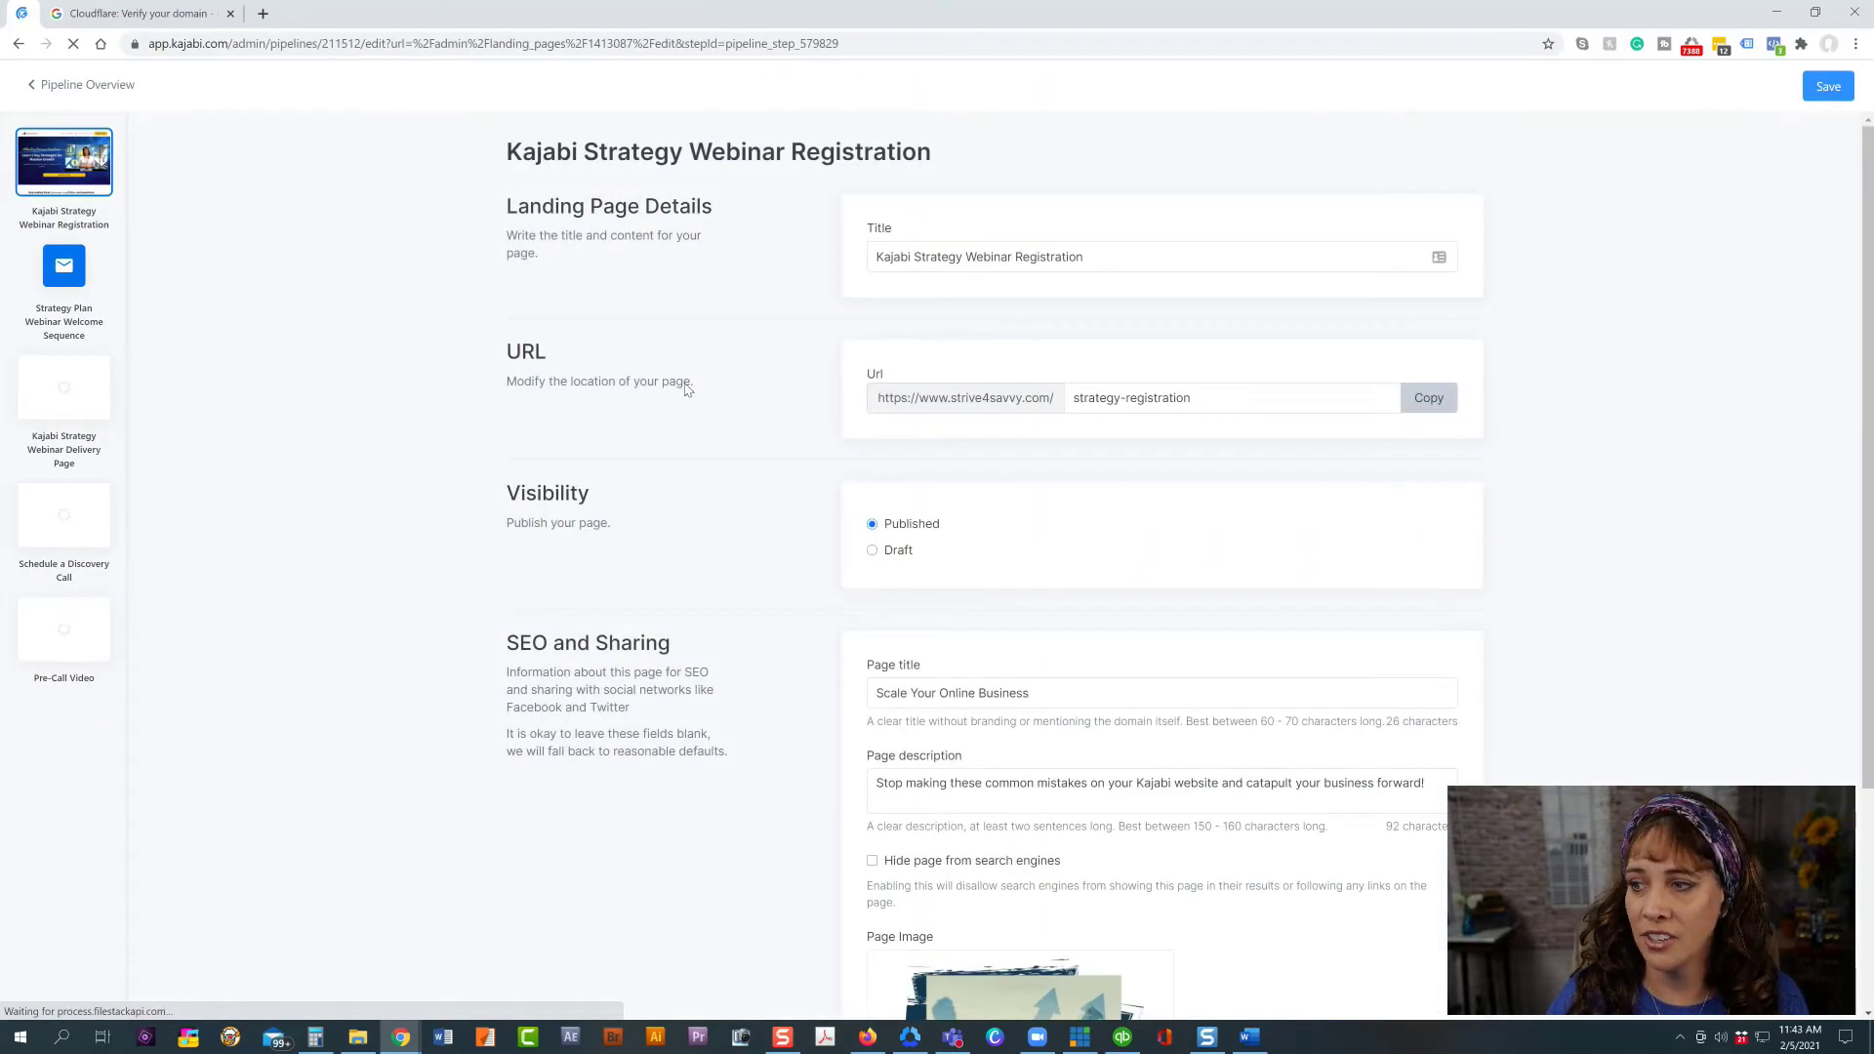
scroll(749, 470, down, 3)
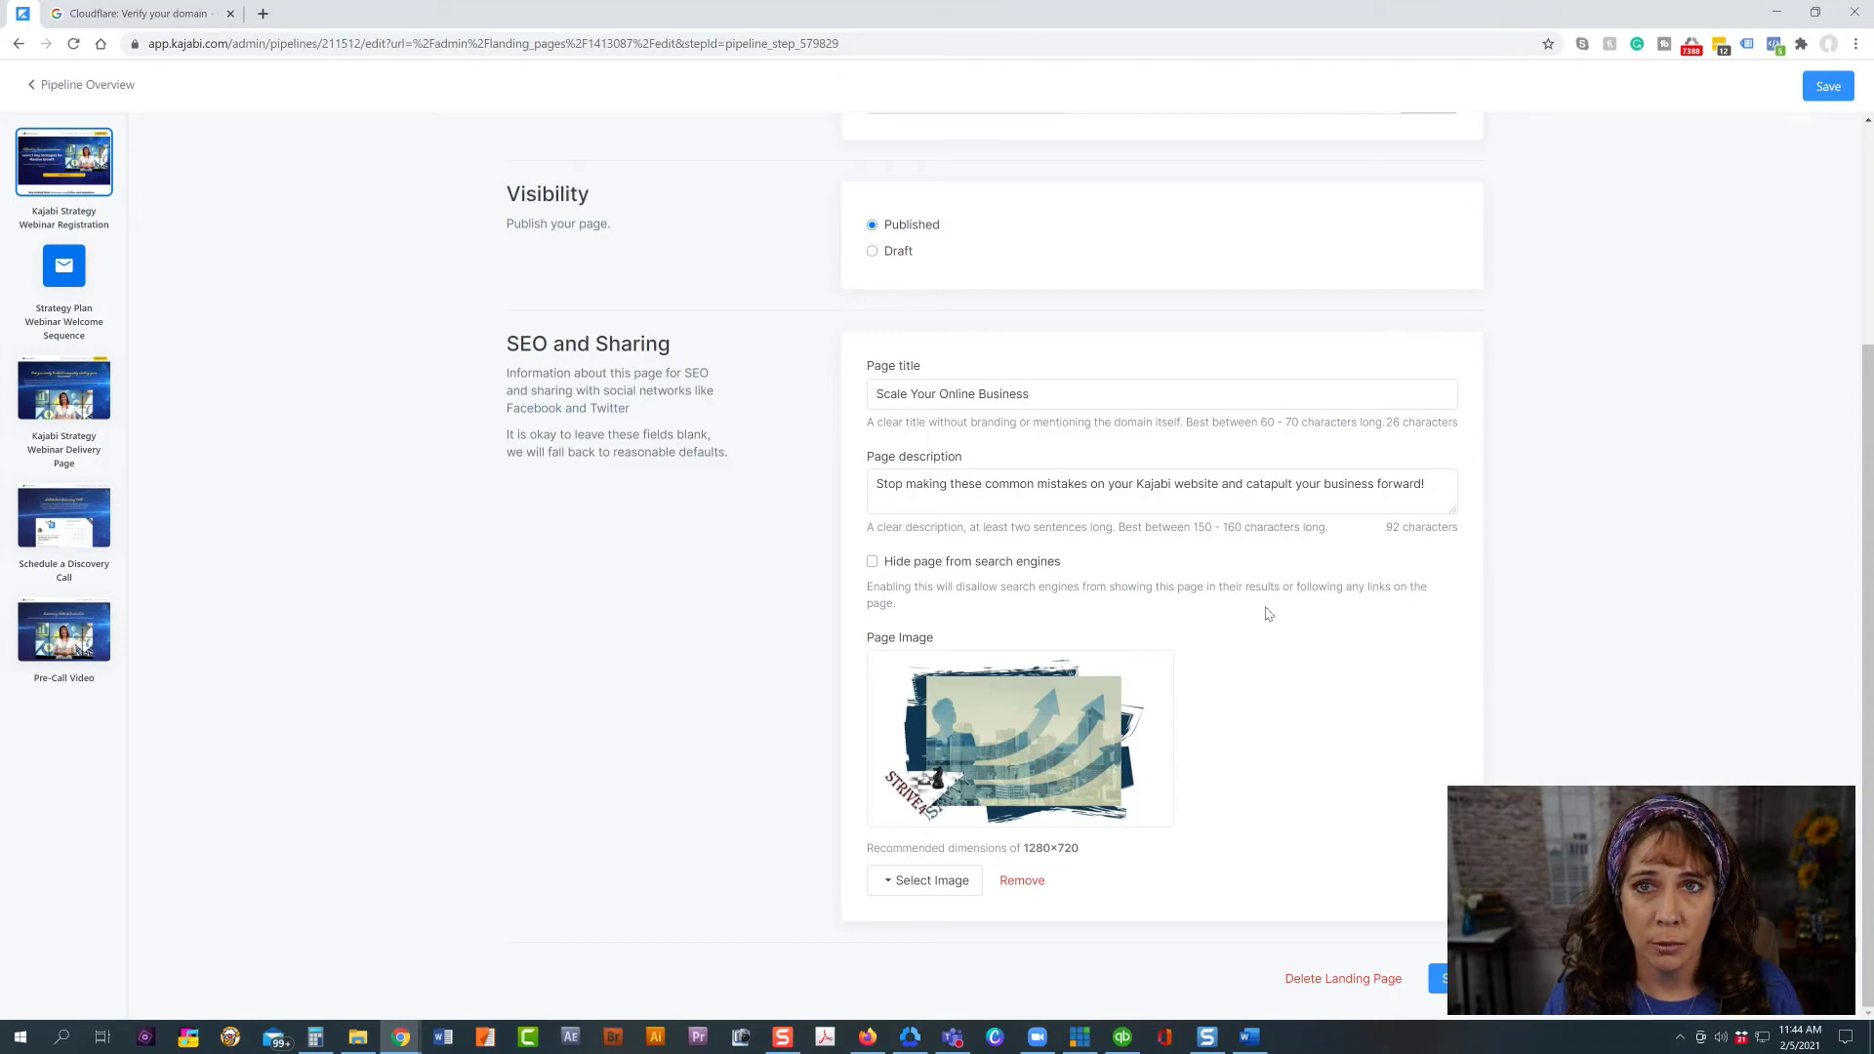
scroll(1299, 427, up, 3)
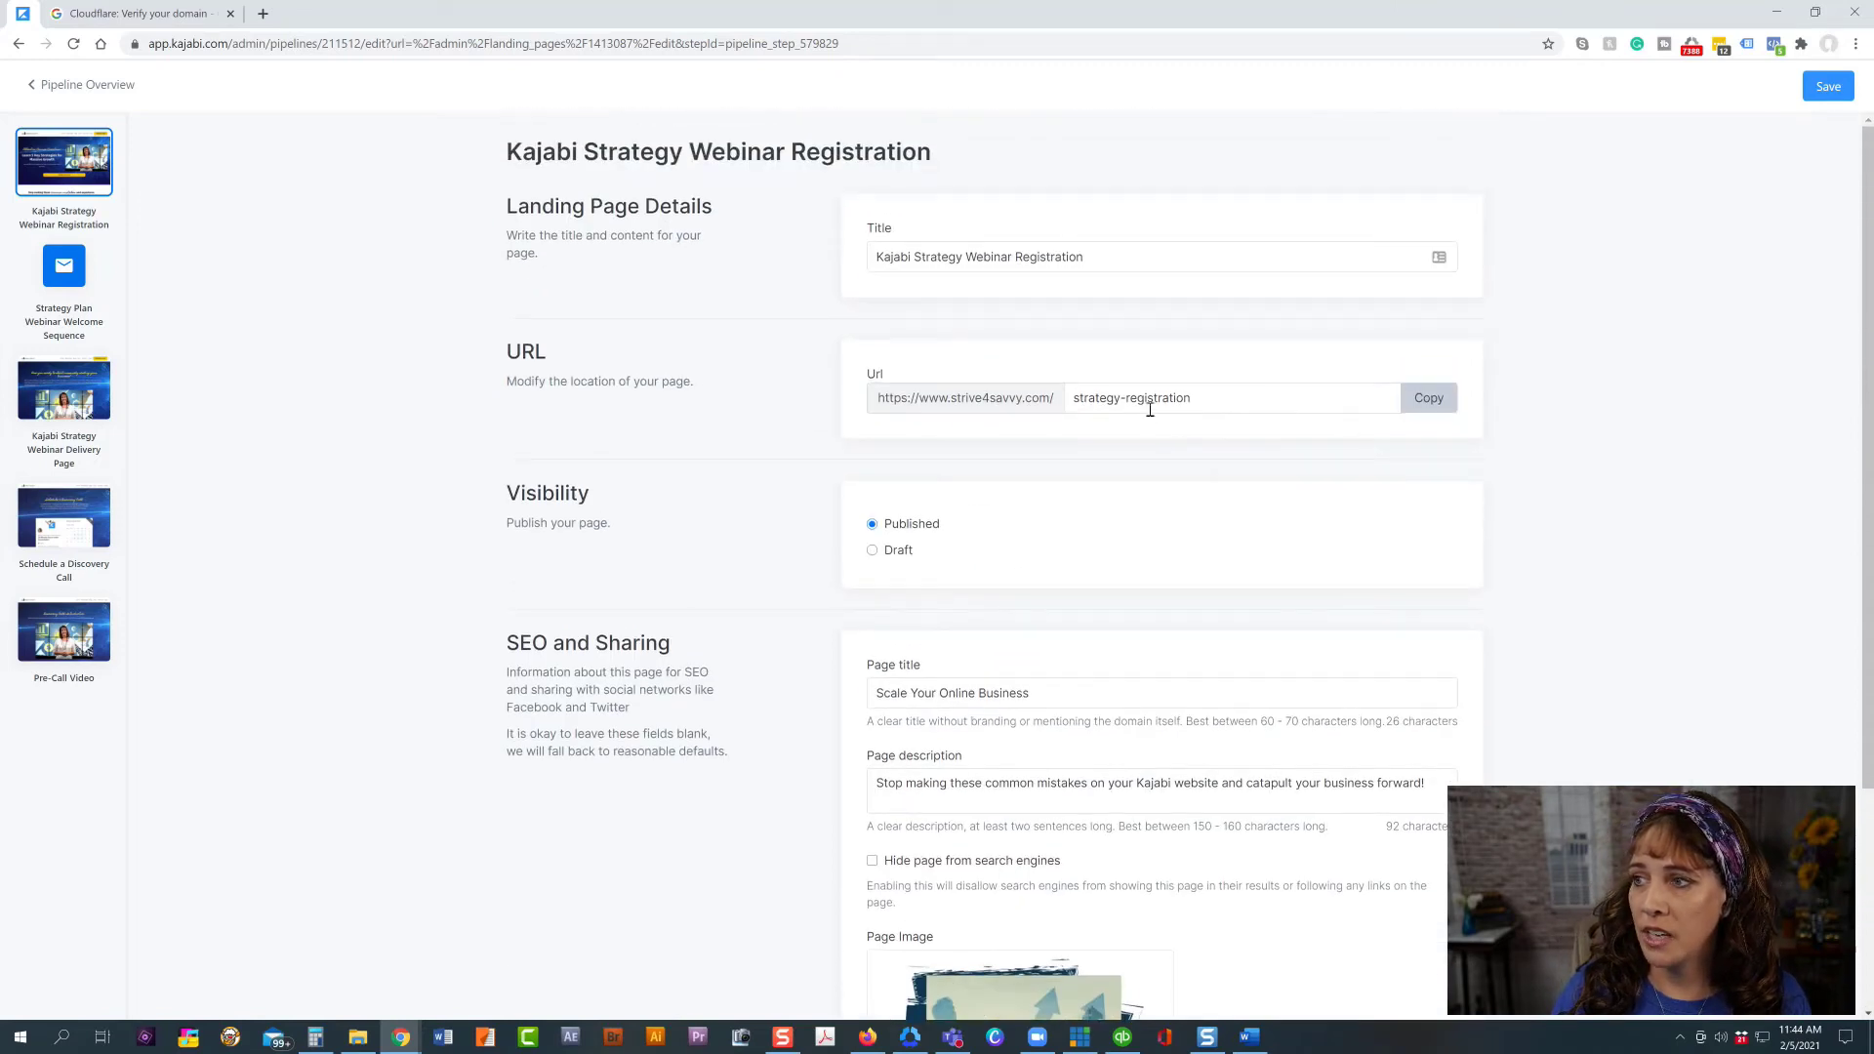
scroll(928, 538, down, 3)
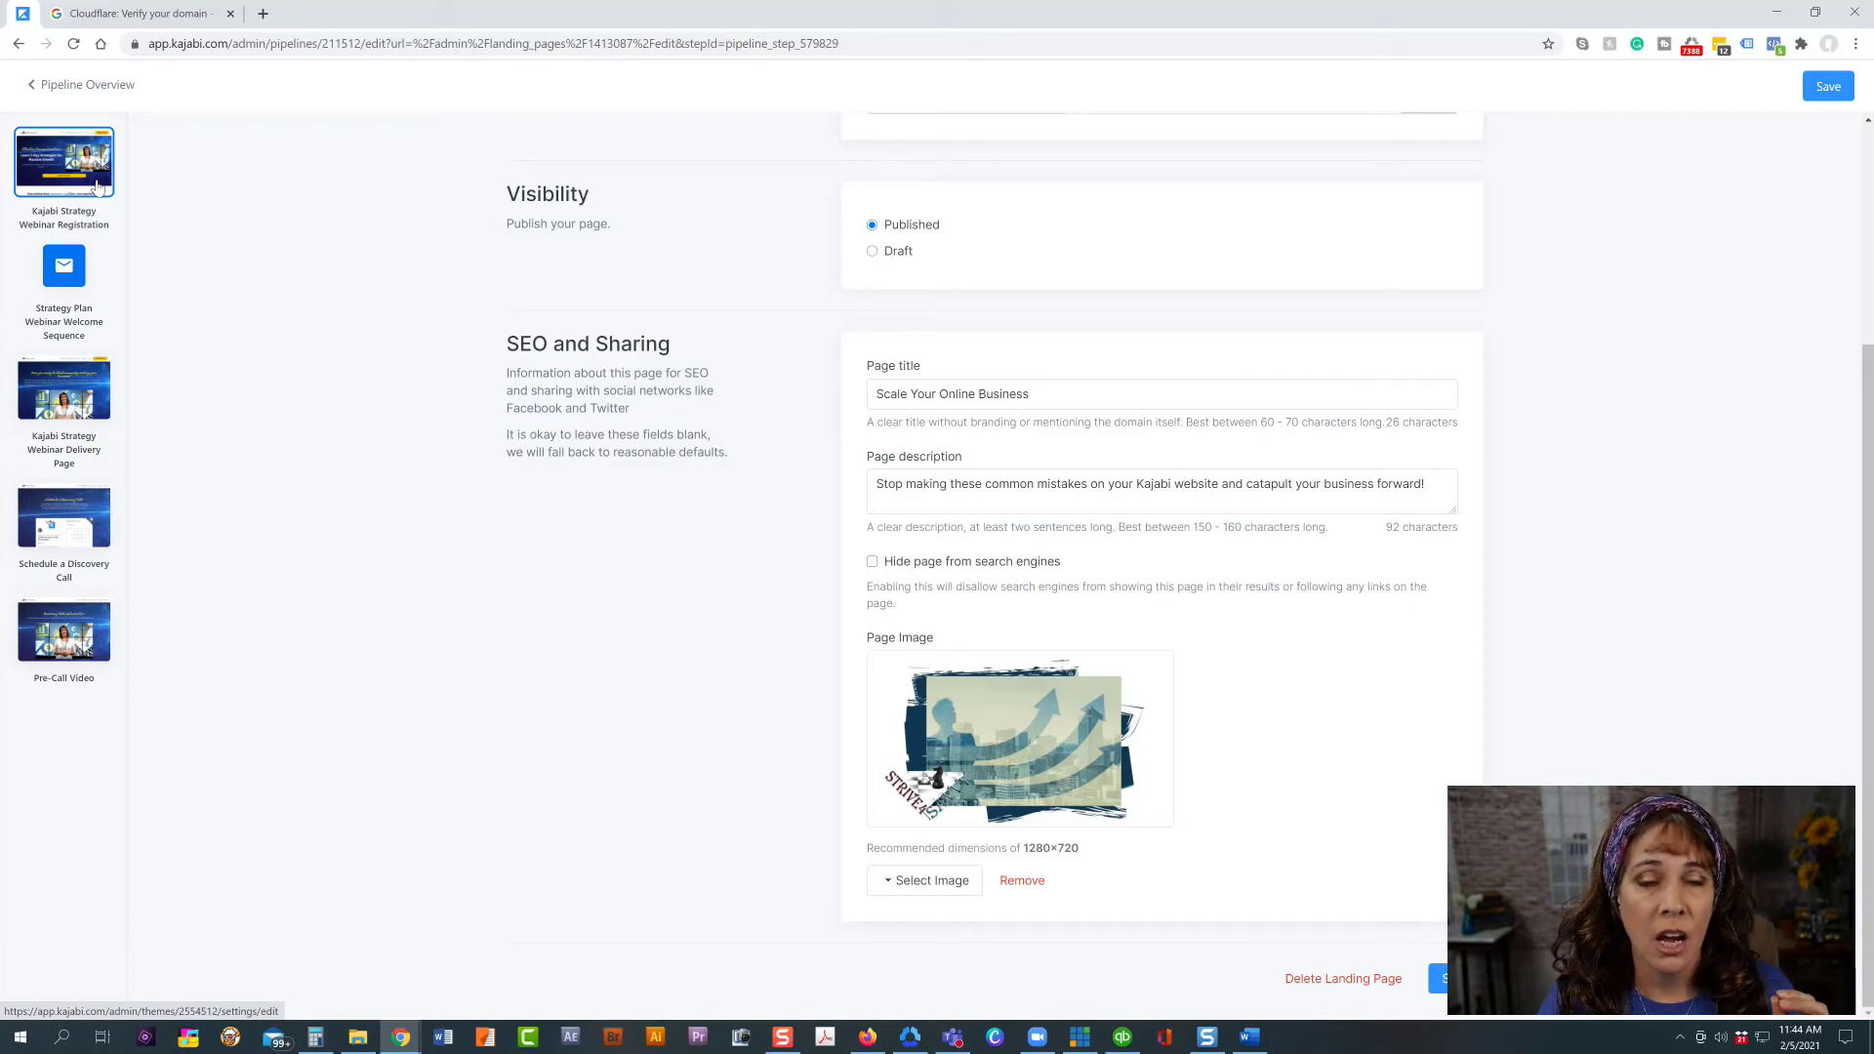
- Return to the pipeline overview and open the Kajabi Strategy Webinar Registration page in the page editor
click(93, 95)
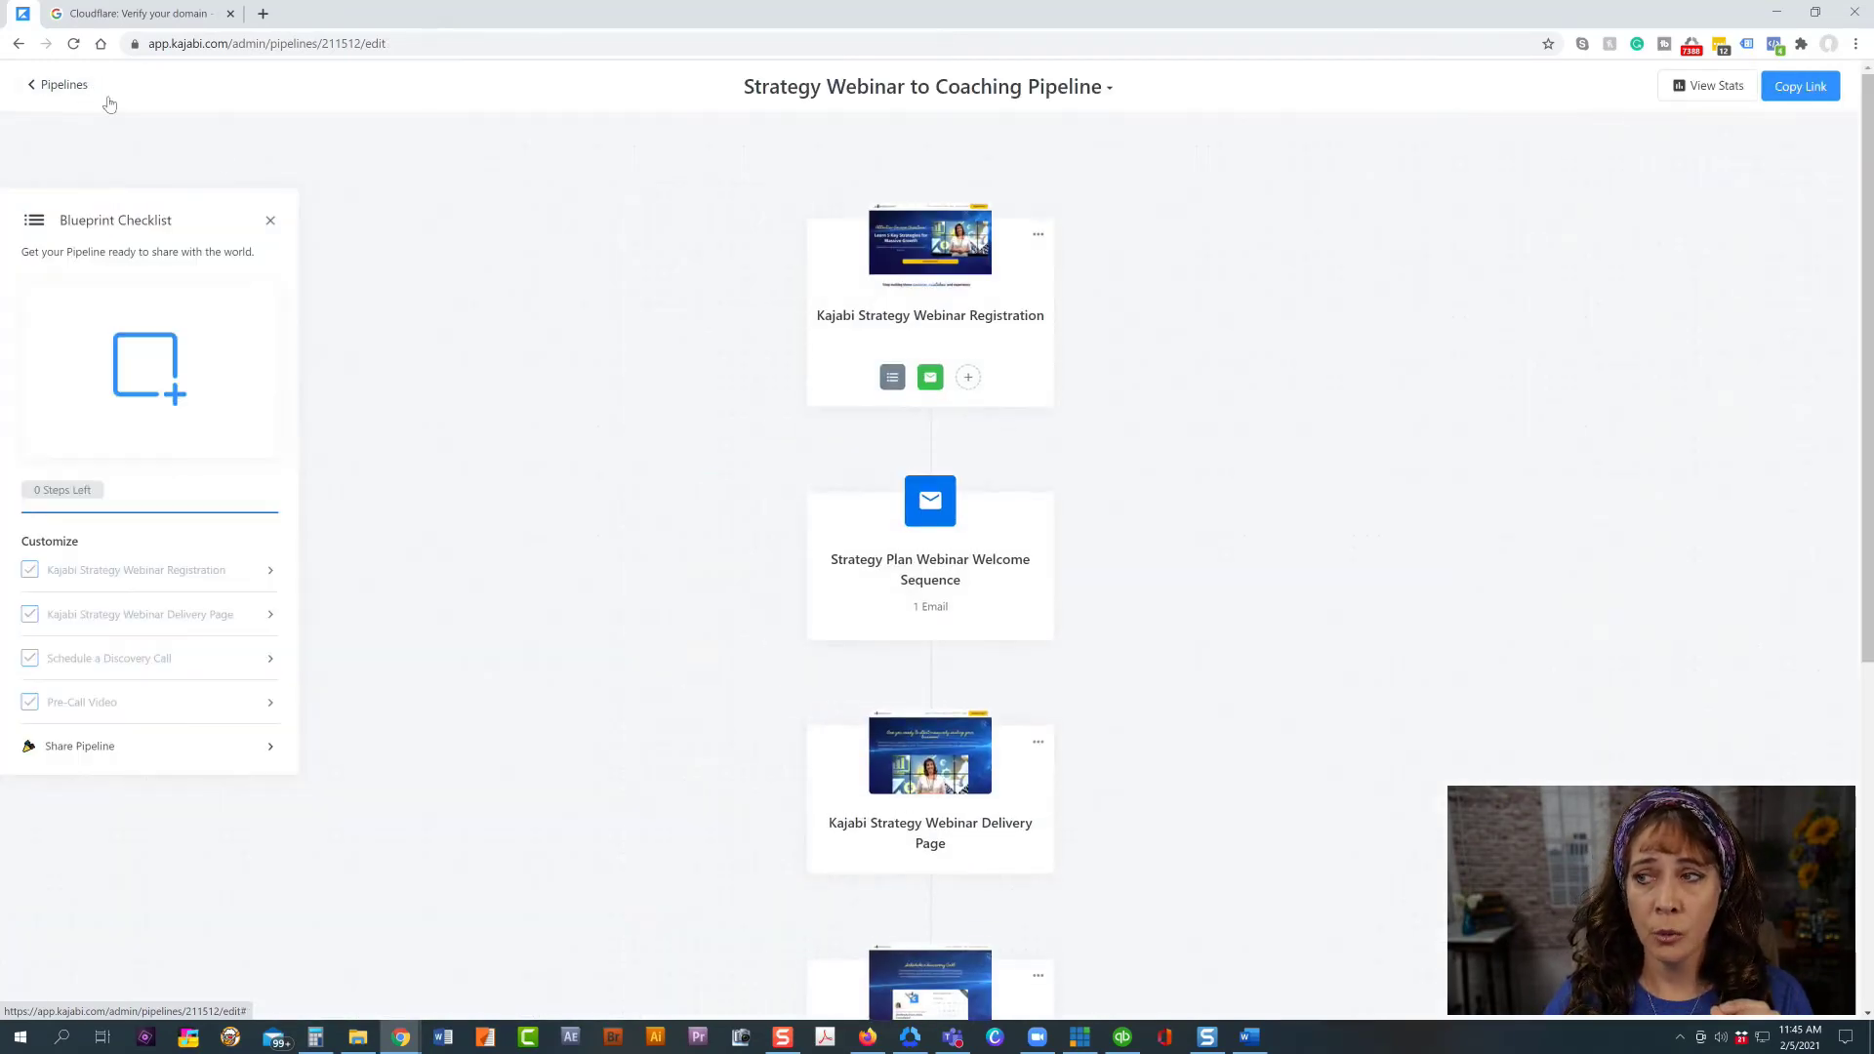
click(923, 255)
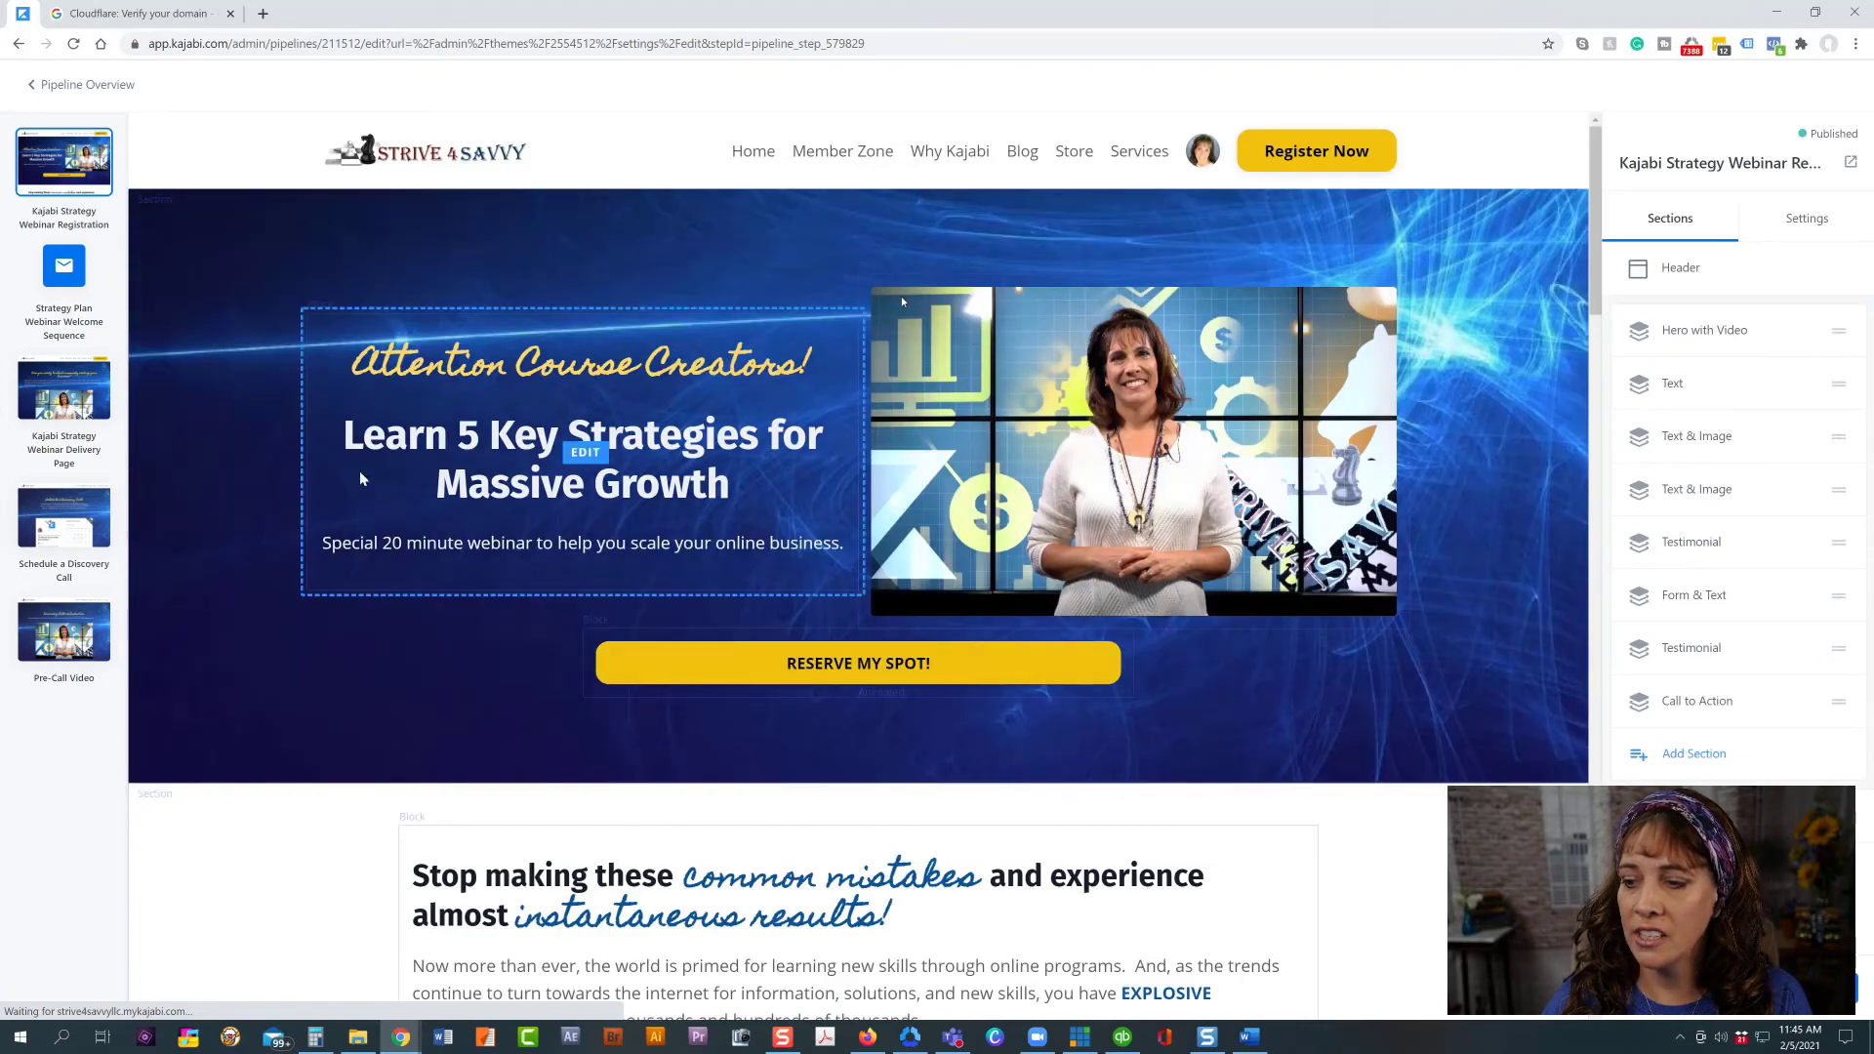
scroll(493, 602, down, 6)
scroll(493, 602, down, 4)
- Clear the Image Alt Attribute of the image beside the "Are you ready to start scaling?" text
click(780, 633)
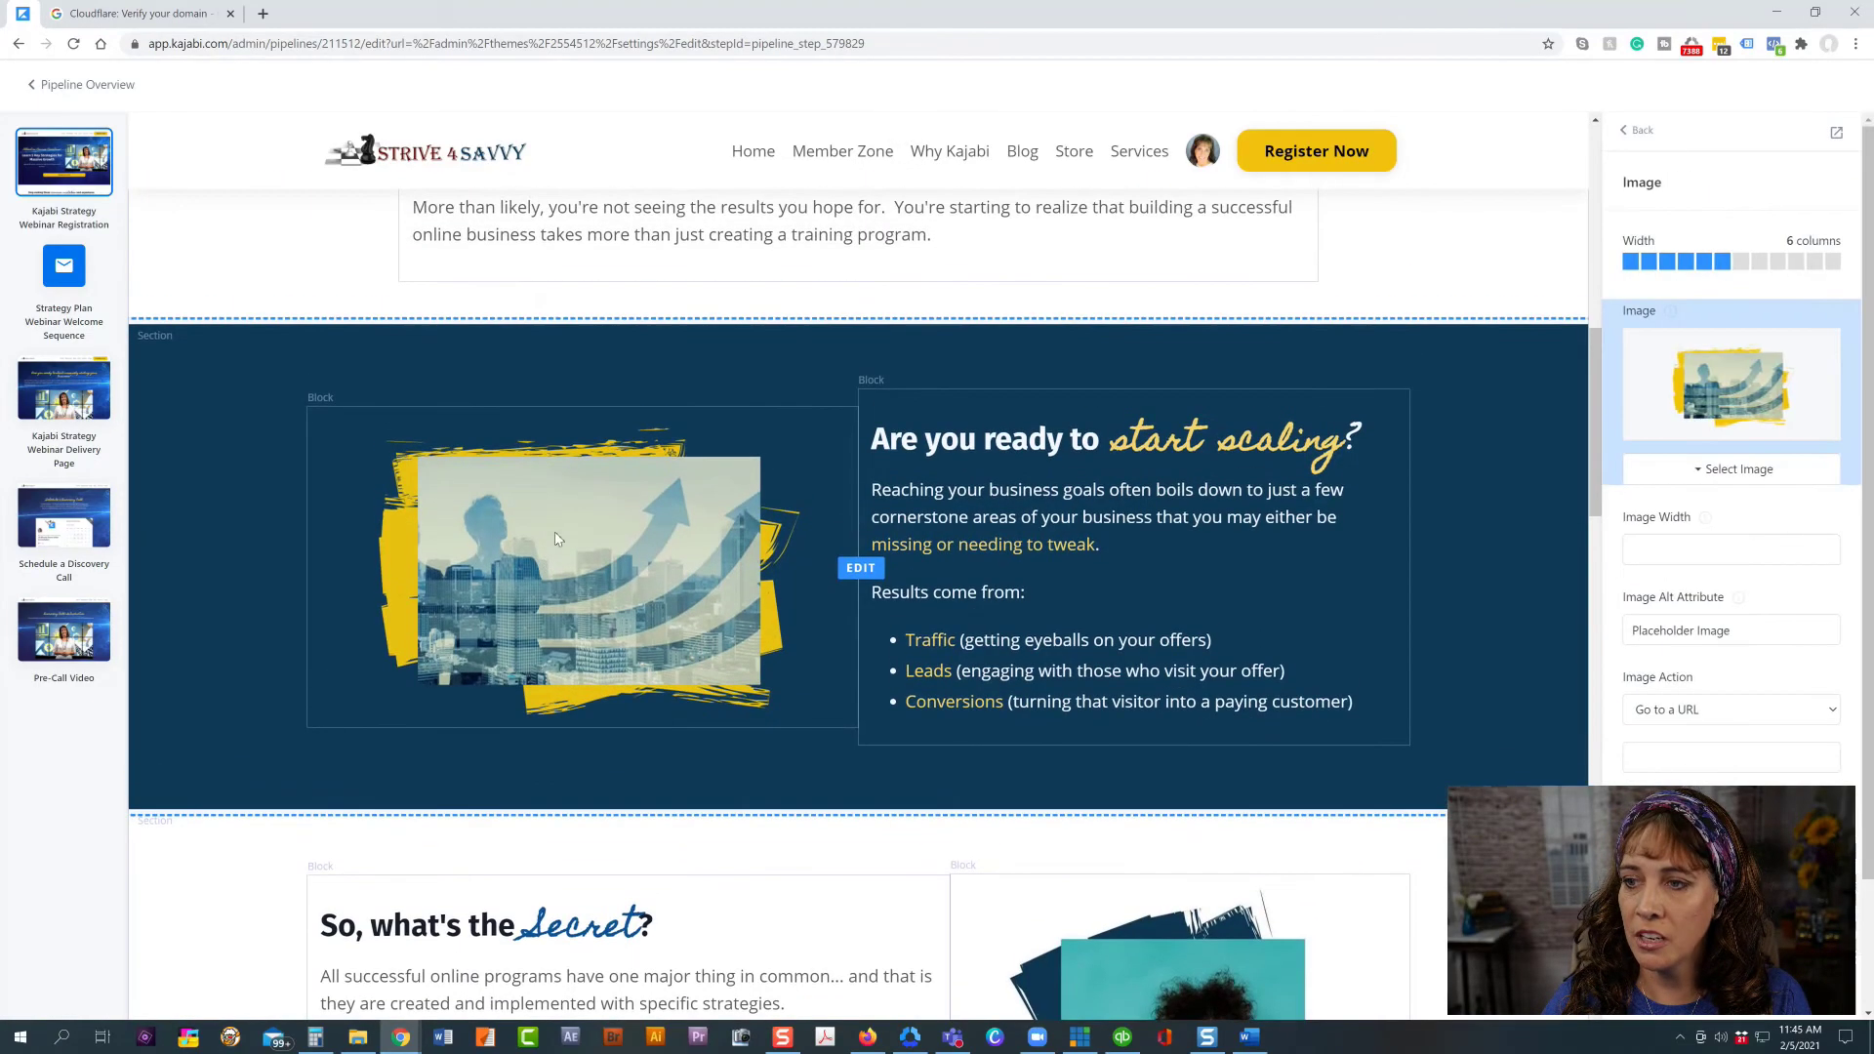
scroll(1702, 619, down, 1)
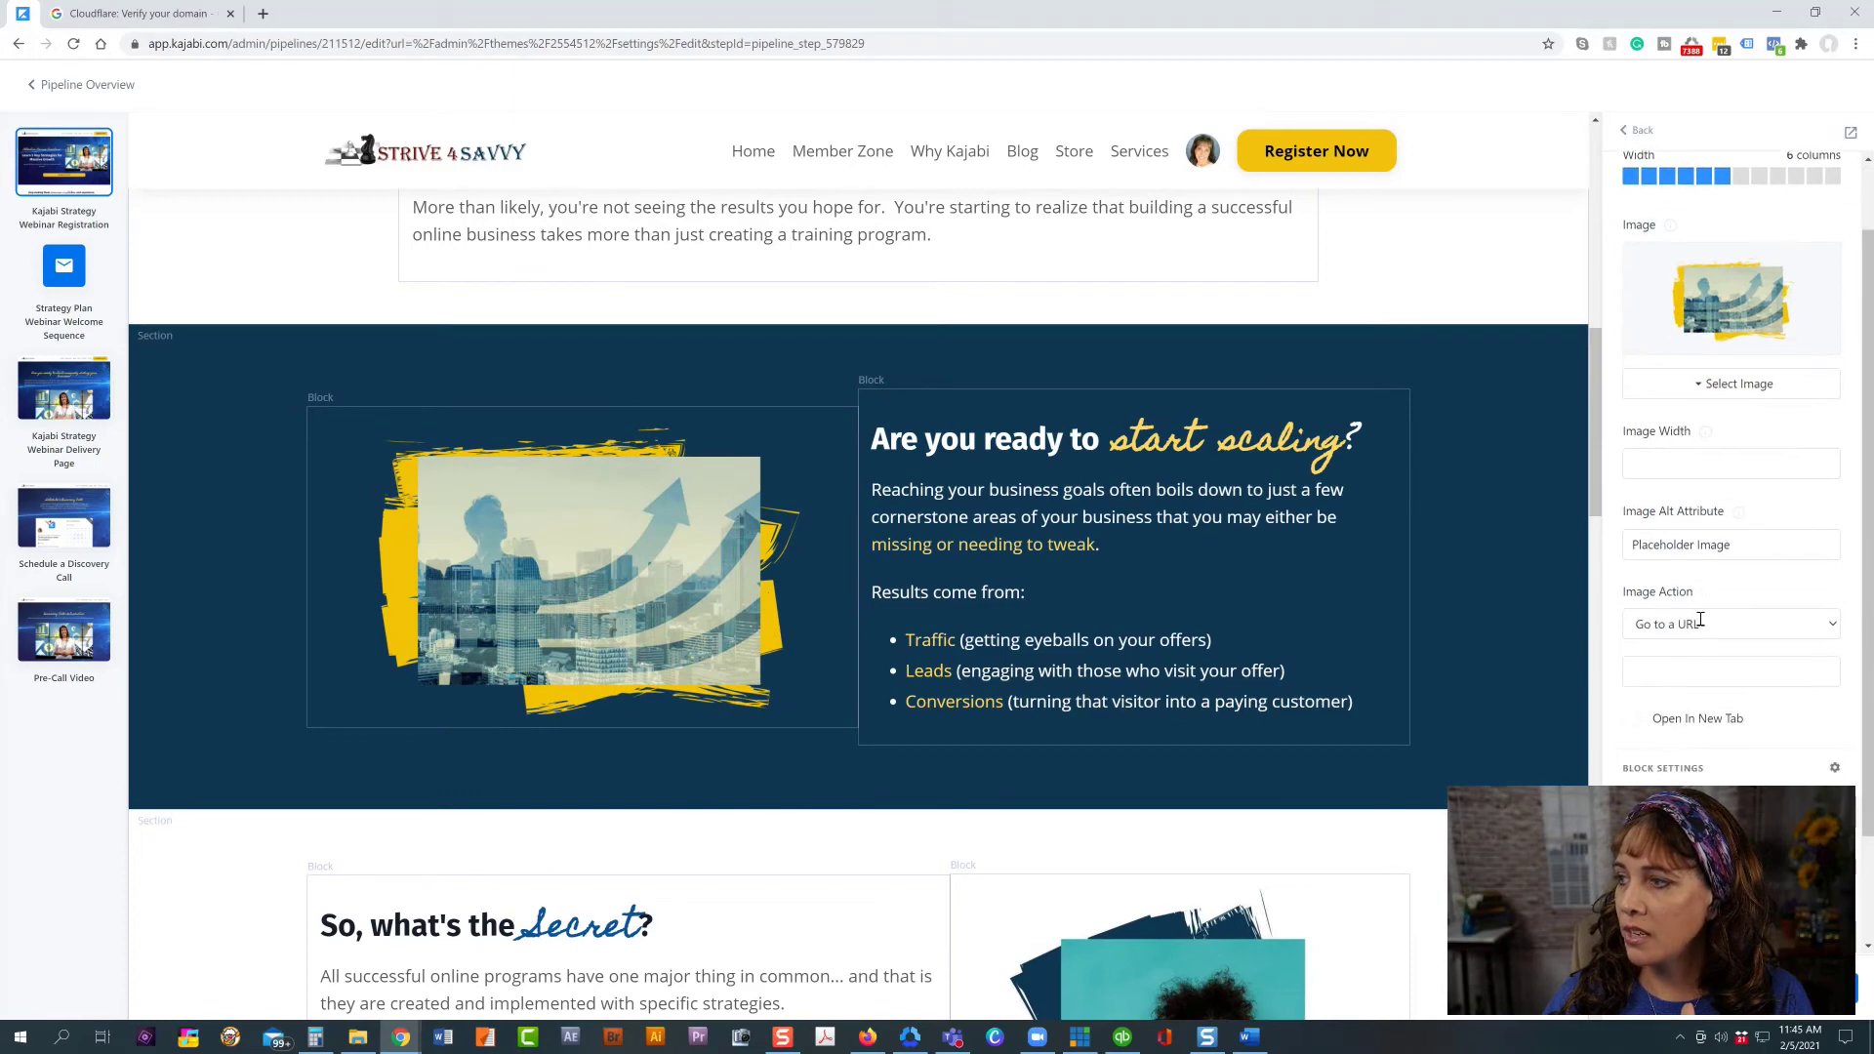
drag(1728, 547, 1584, 542)
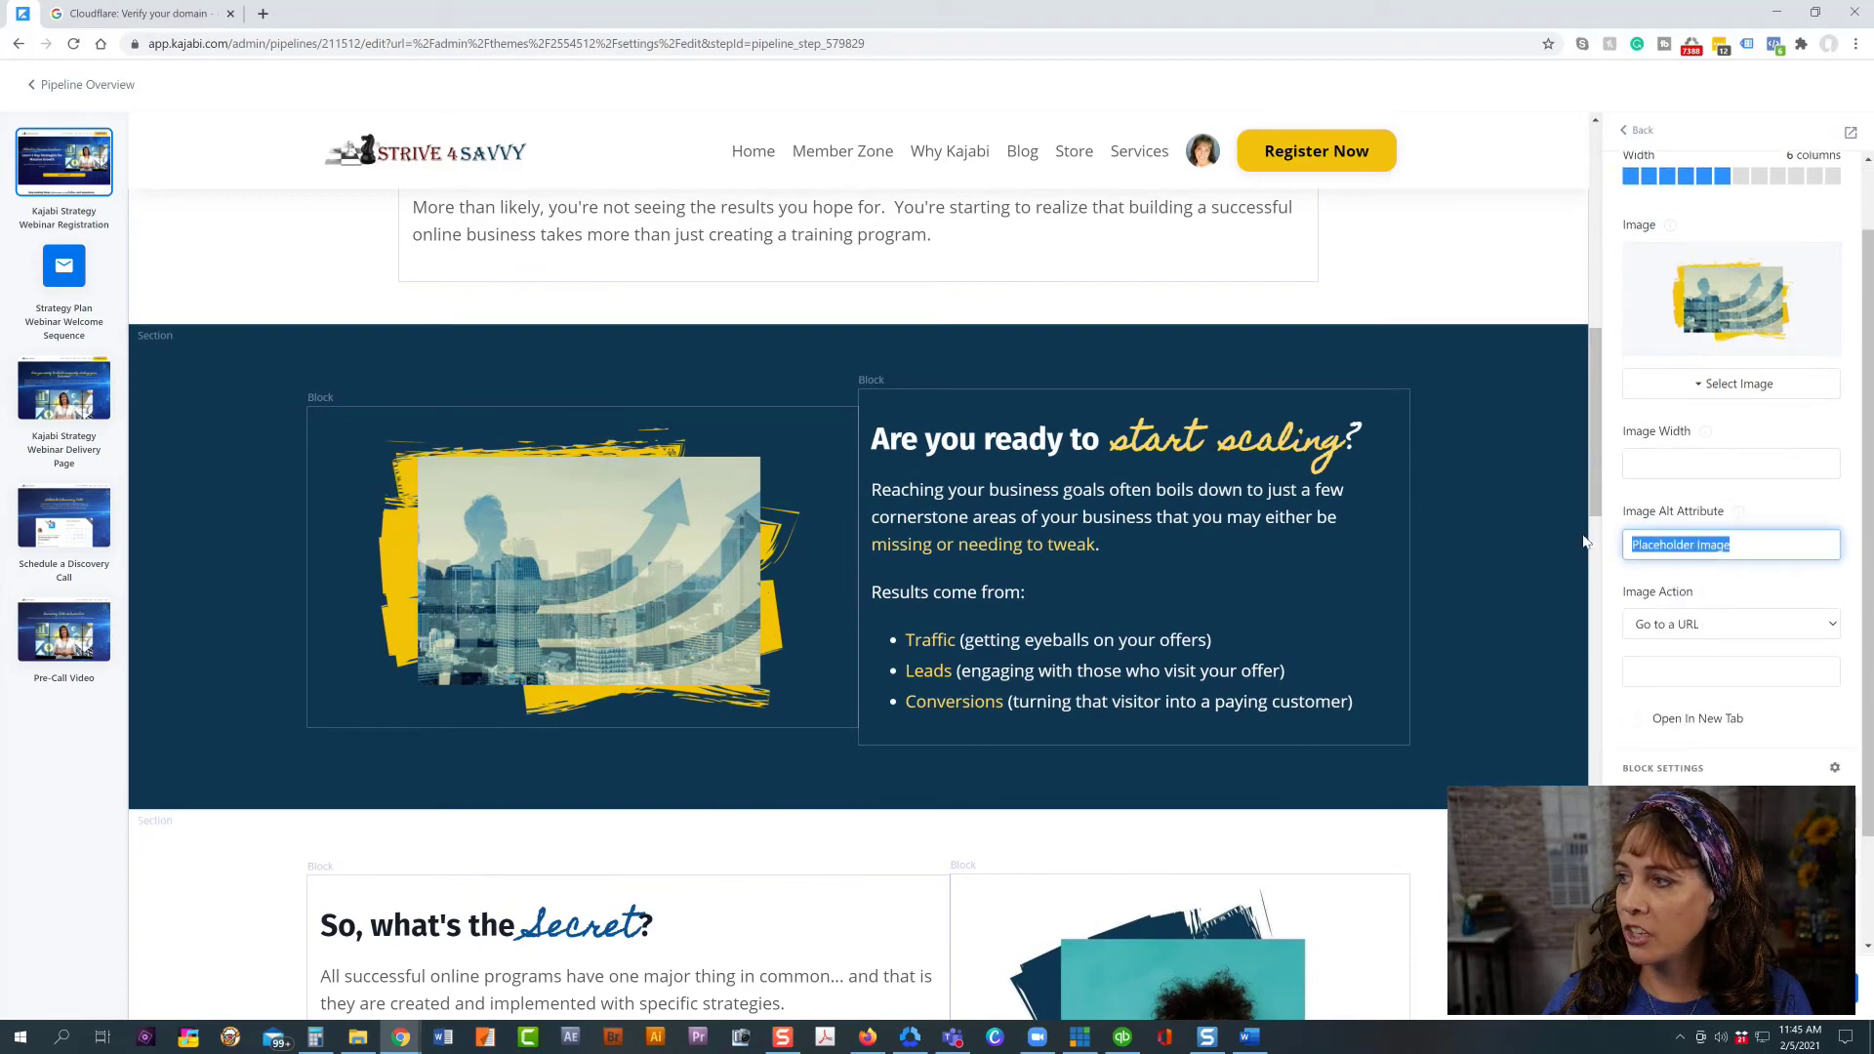
key(BackSpace)
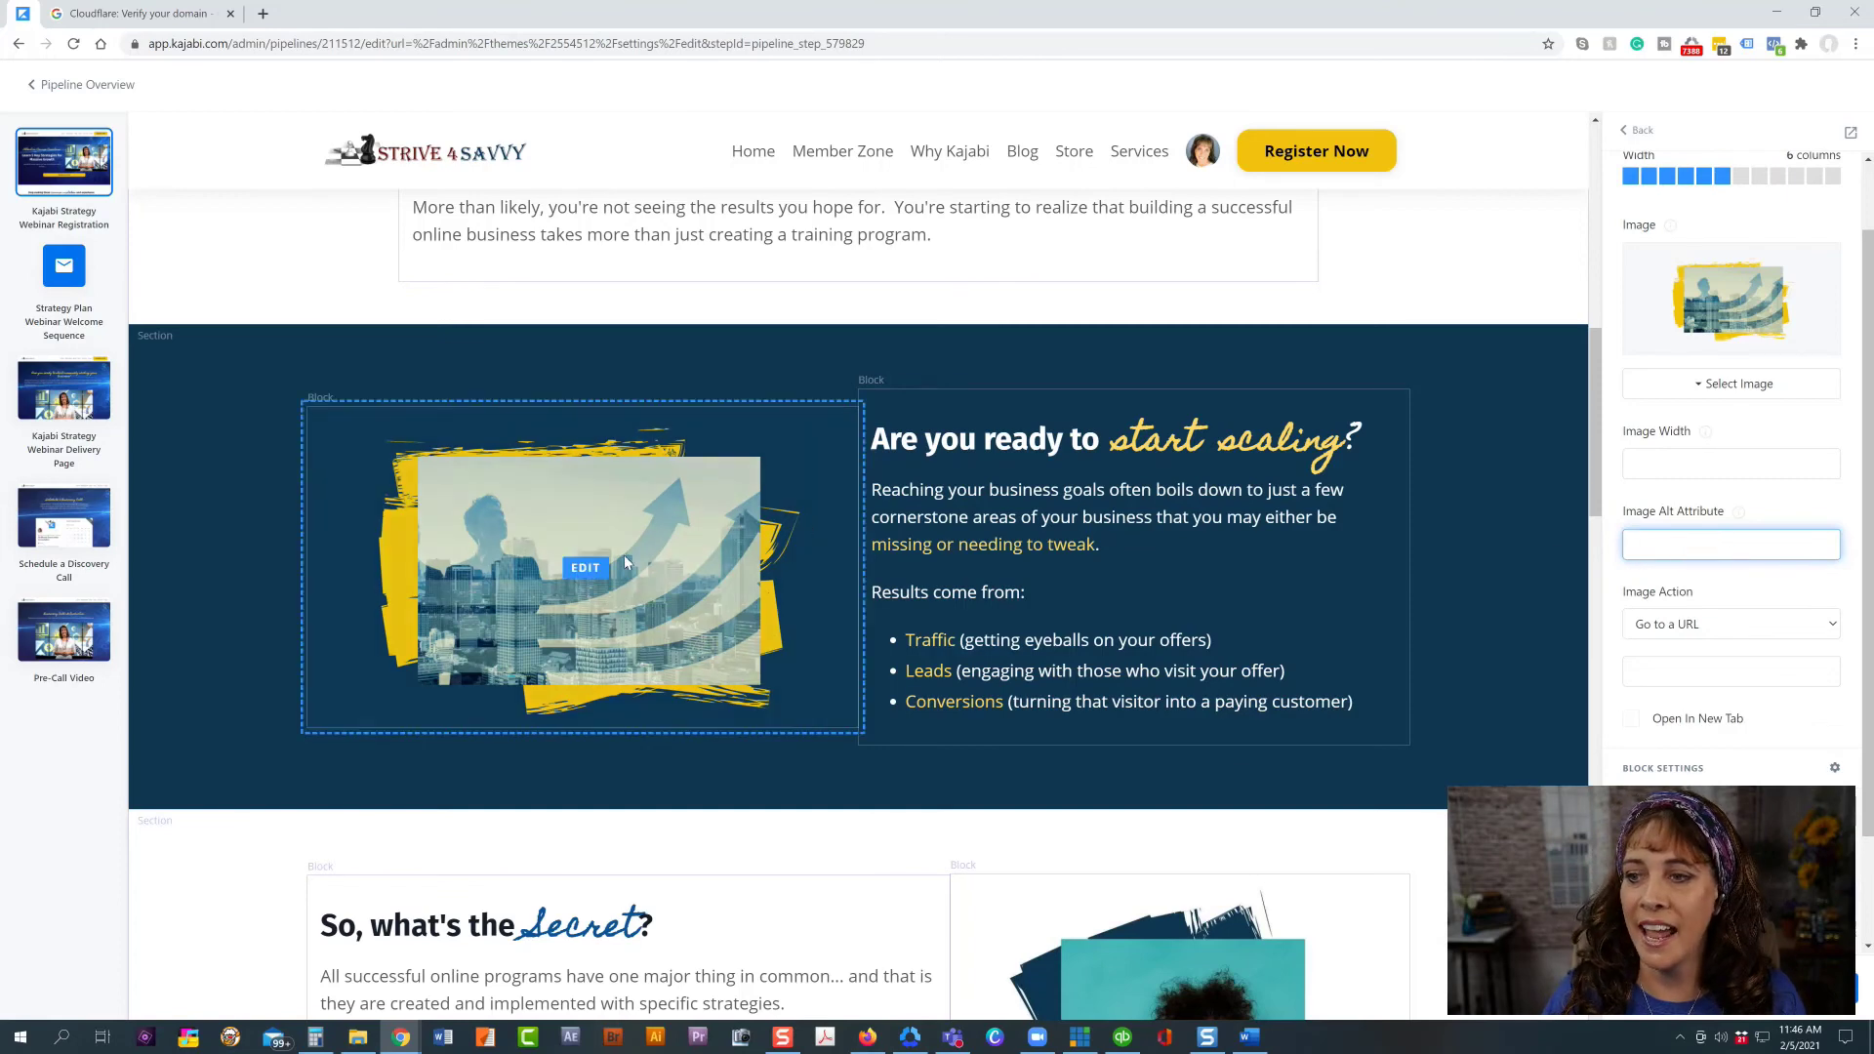
scroll(643, 547, down, 4)
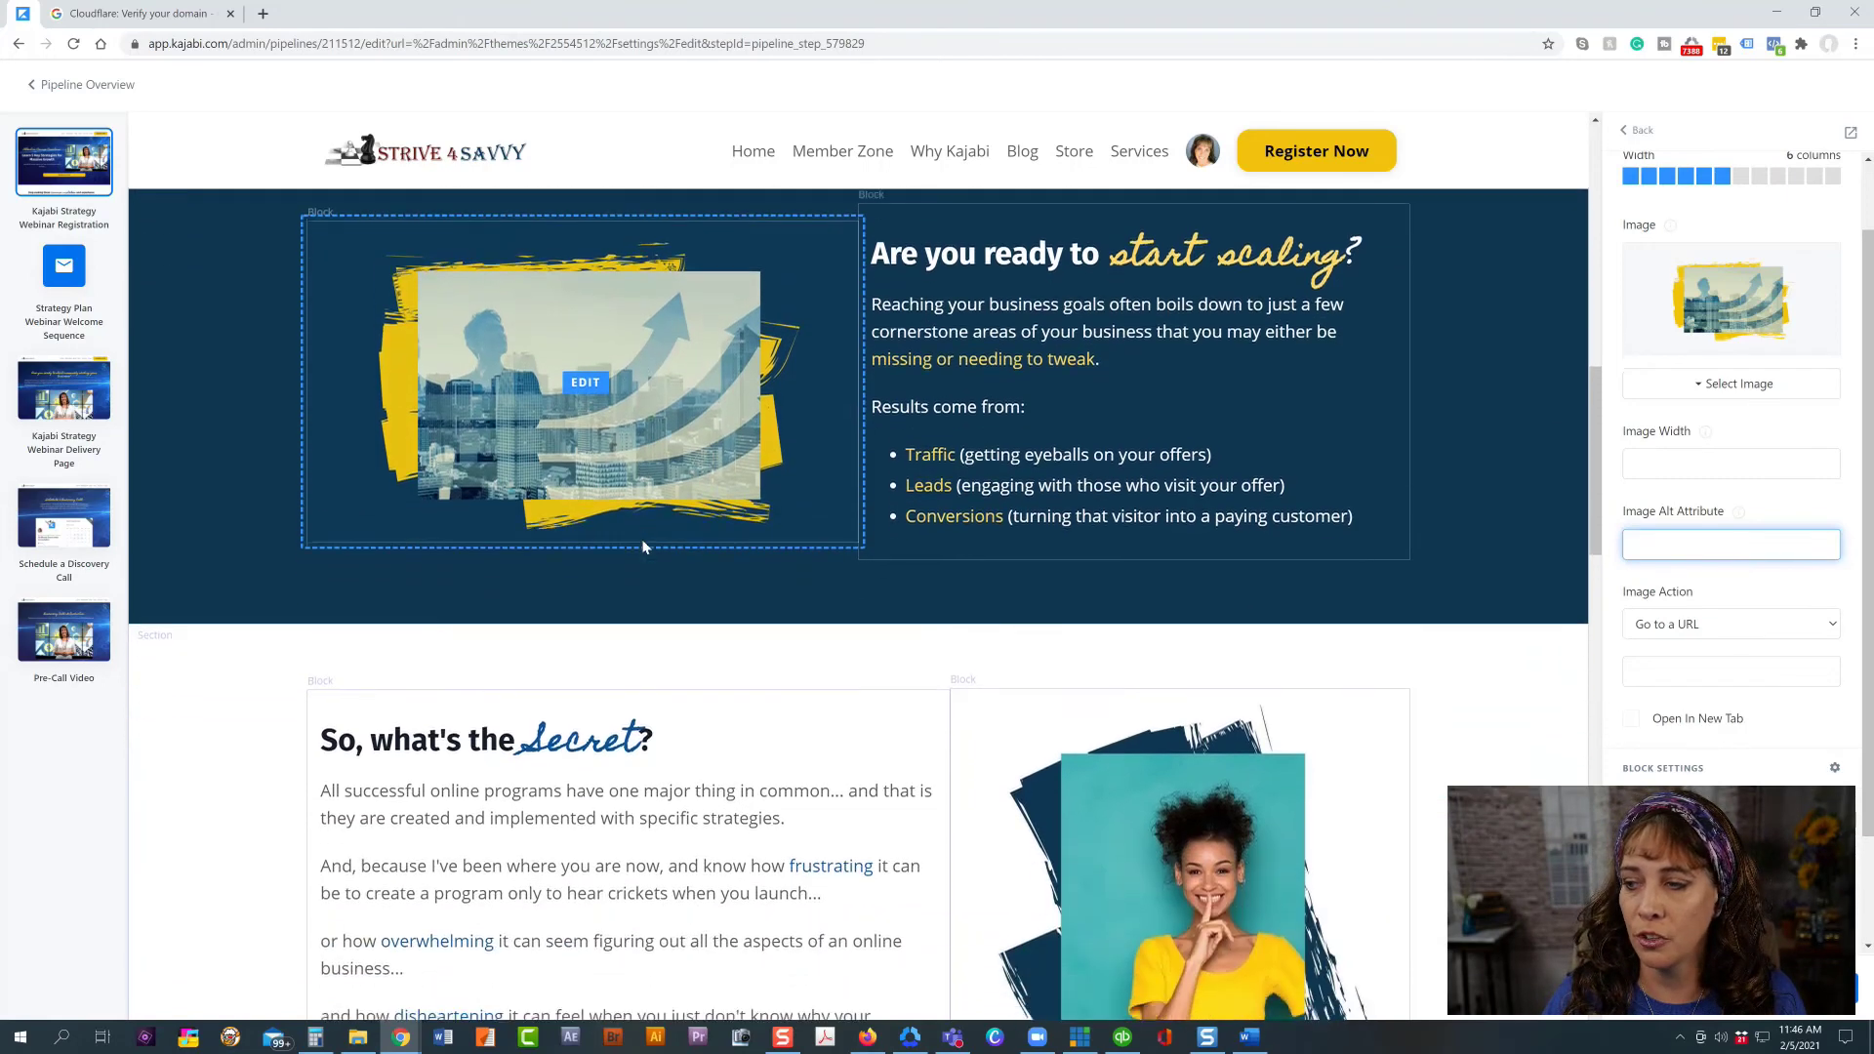
scroll(643, 546, up, 10)
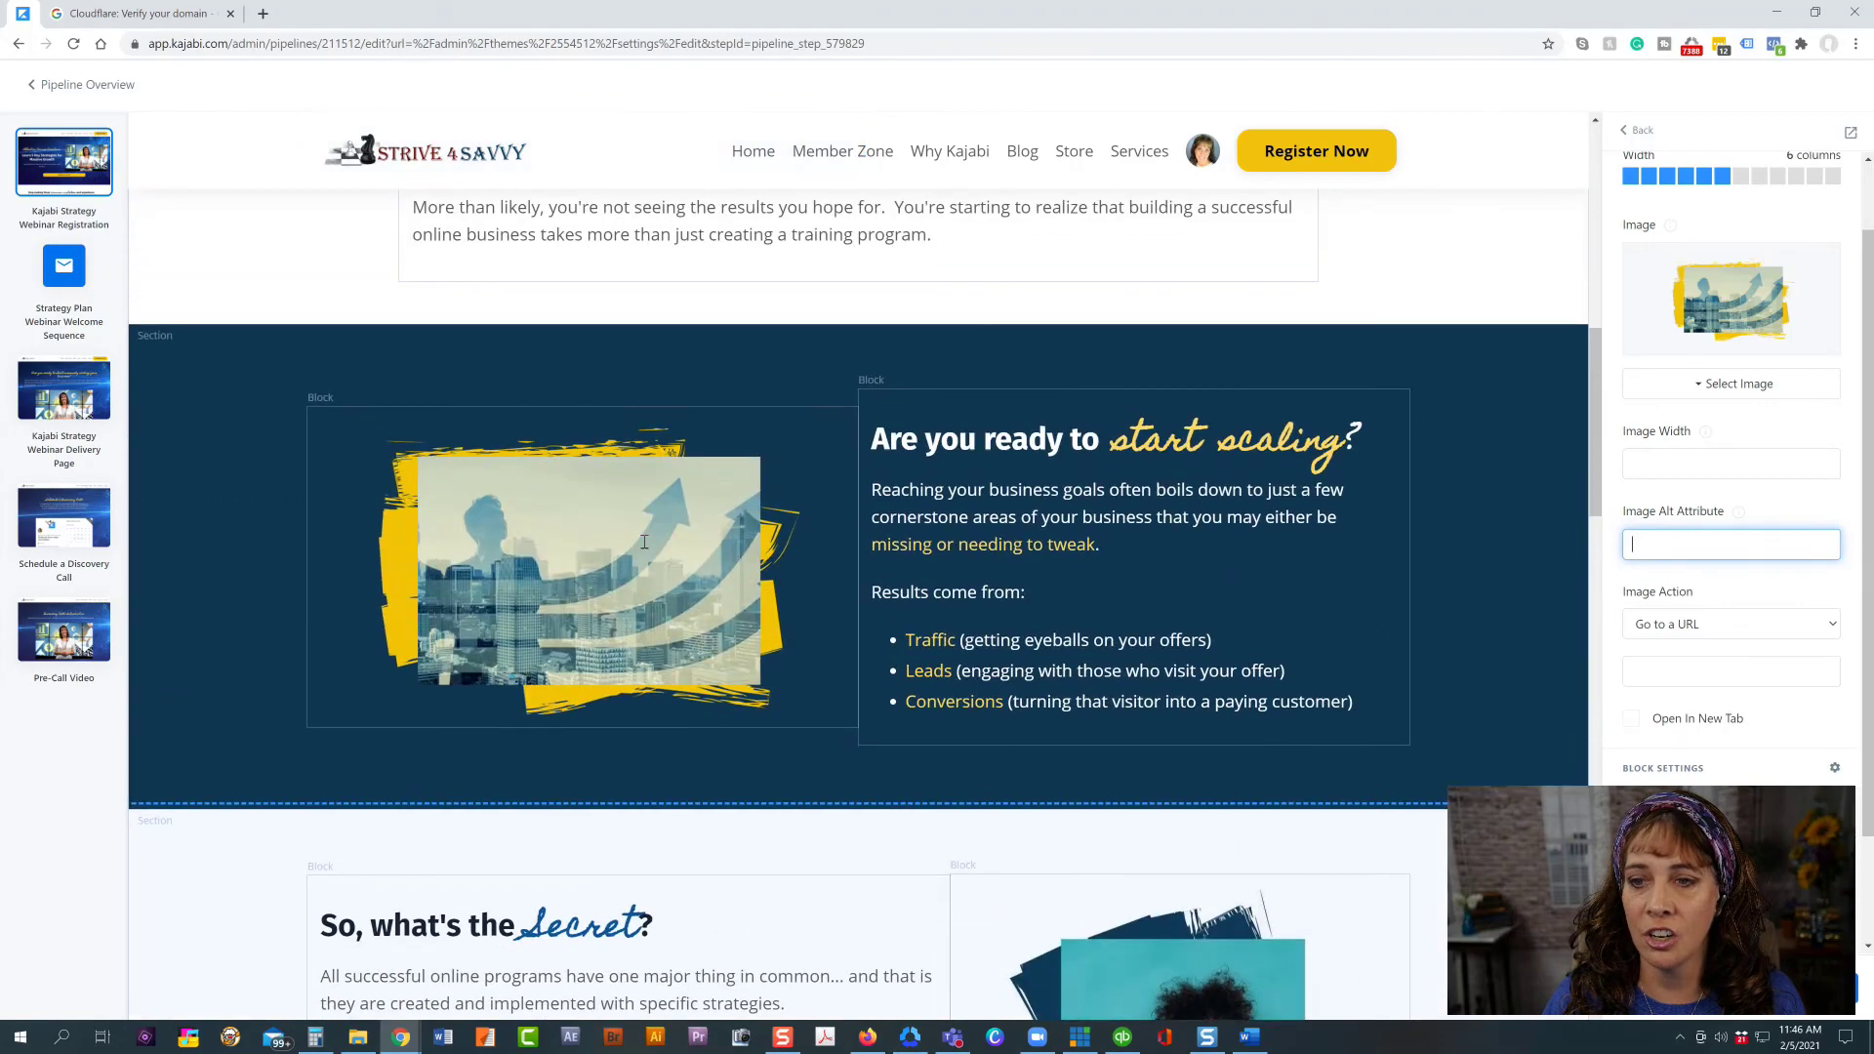
scroll(630, 549, up, 3)
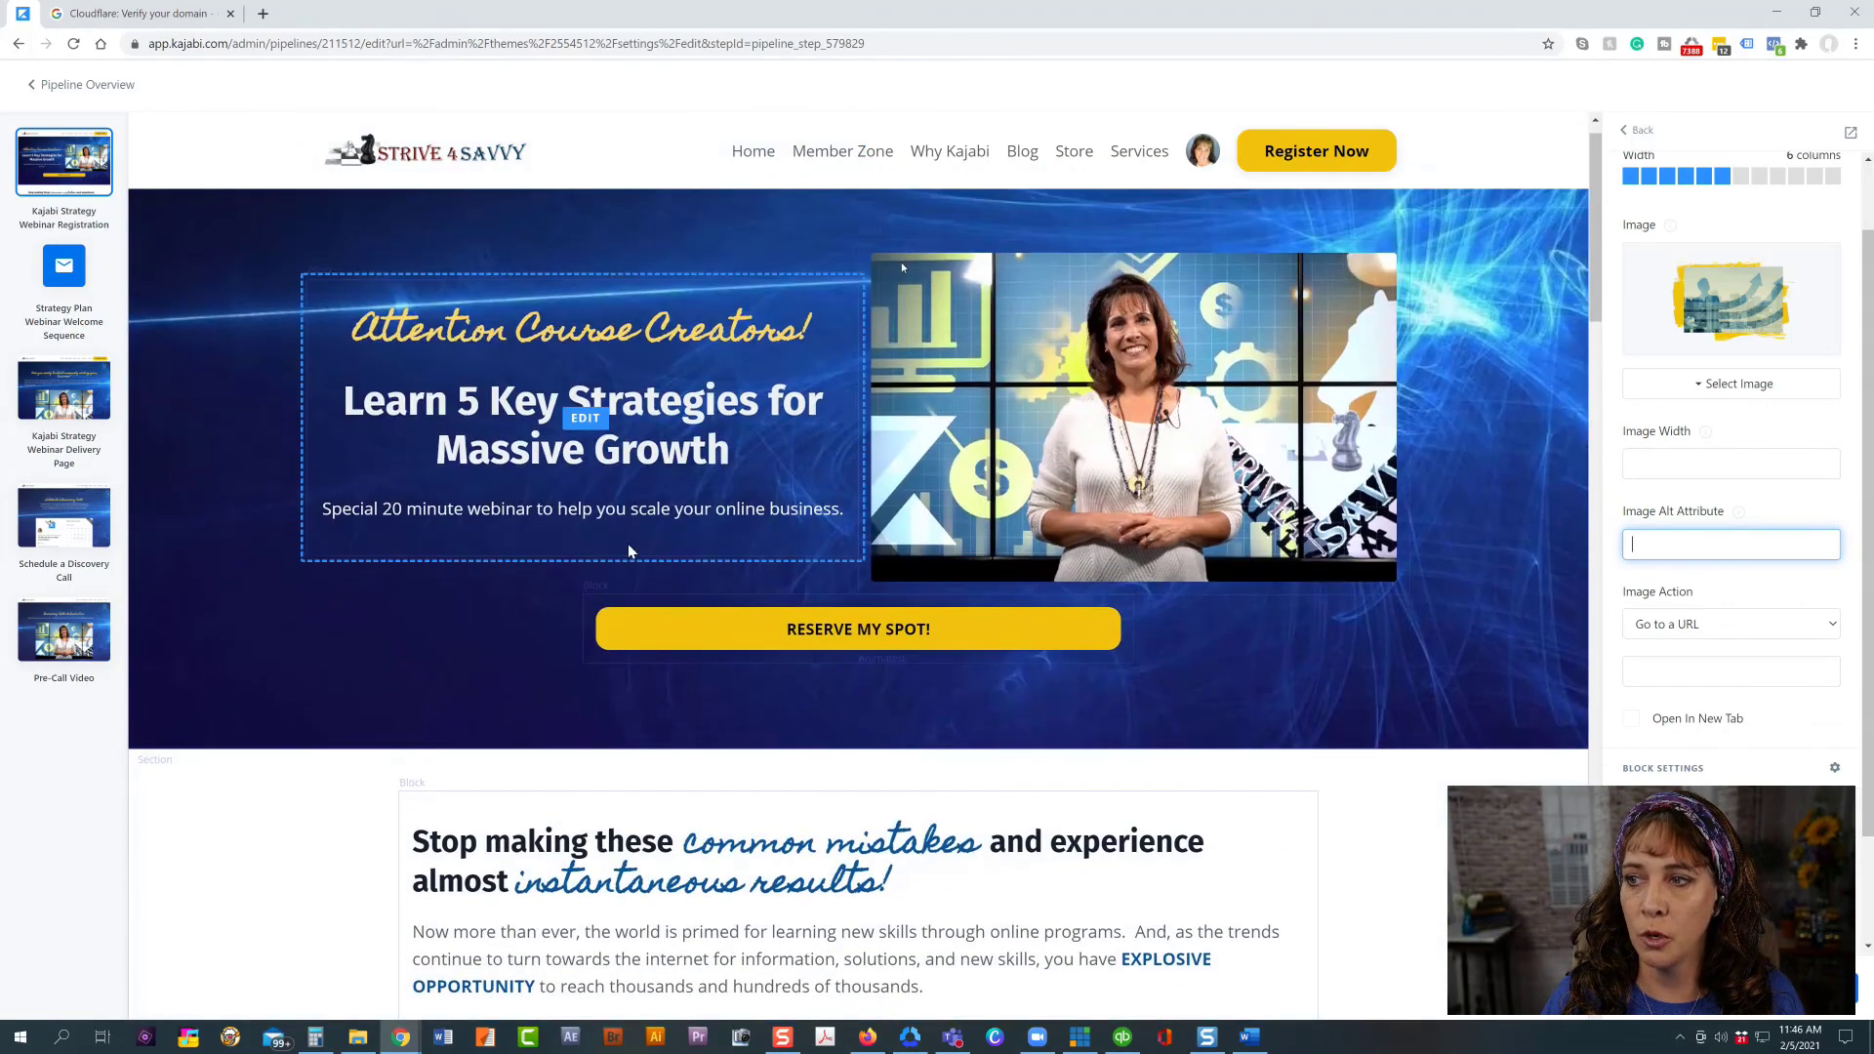